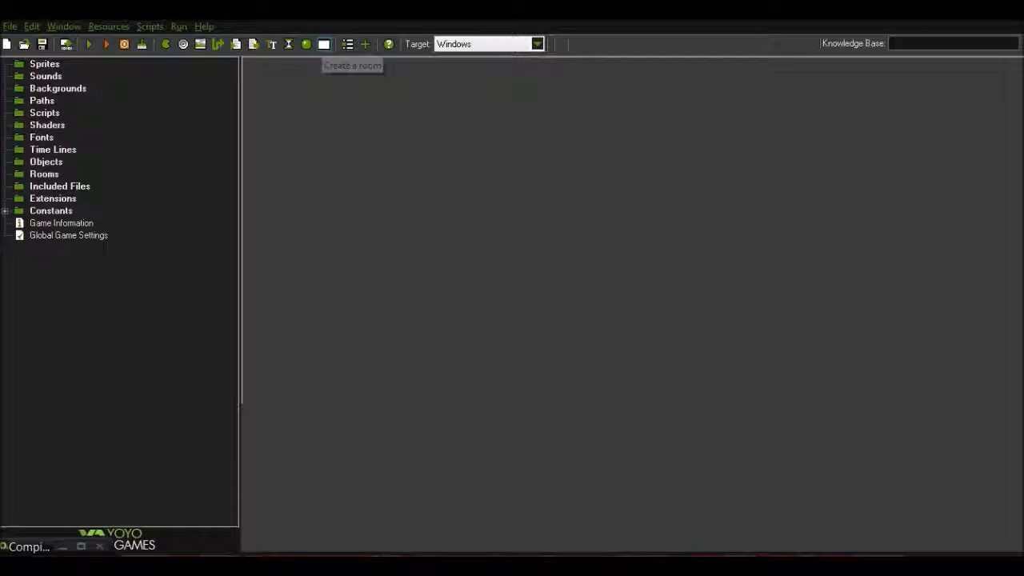
Create a new room, look over its grid and background settings, and accept the default properties.
{"action": "left_click", "coordinate": [323, 44]}
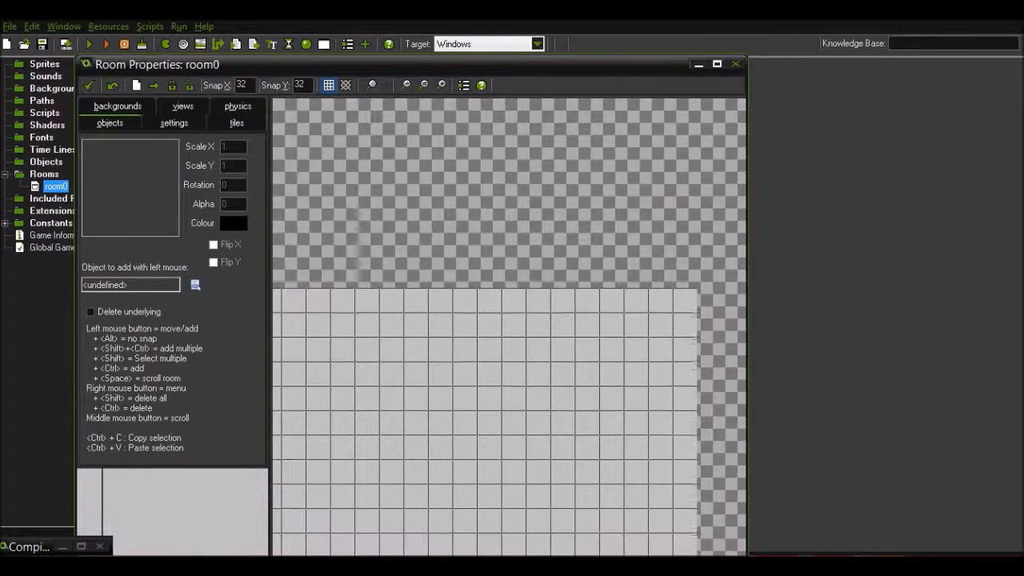
{"action": "middle_click_drag", "start_coordinate": [720, 496], "coordinate": [637, 401]}
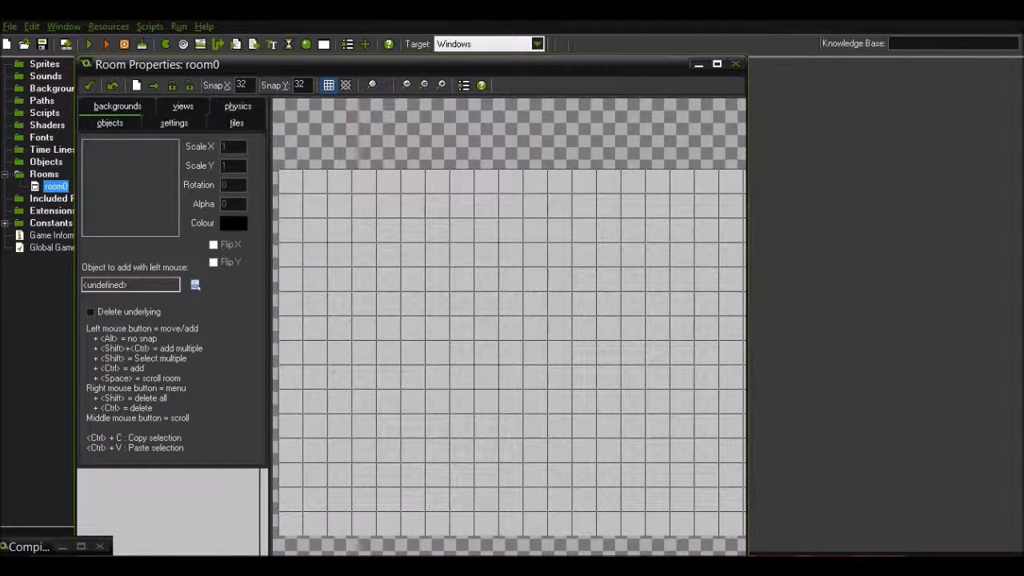
{"action": "left_click", "coordinate": [406, 84]}
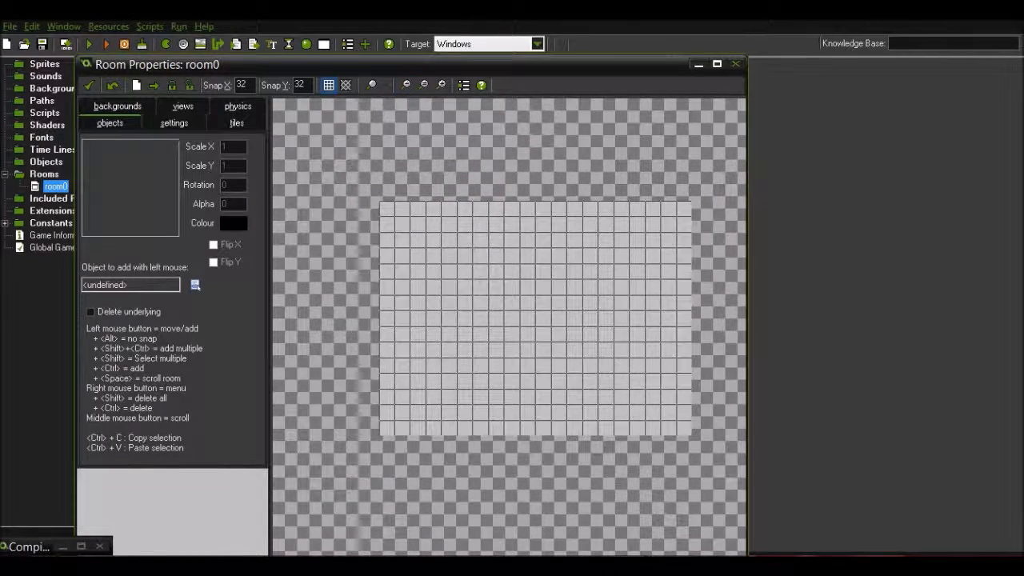
{"action": "middle_click_drag", "start_coordinate": [488, 280], "coordinate": [417, 363]}
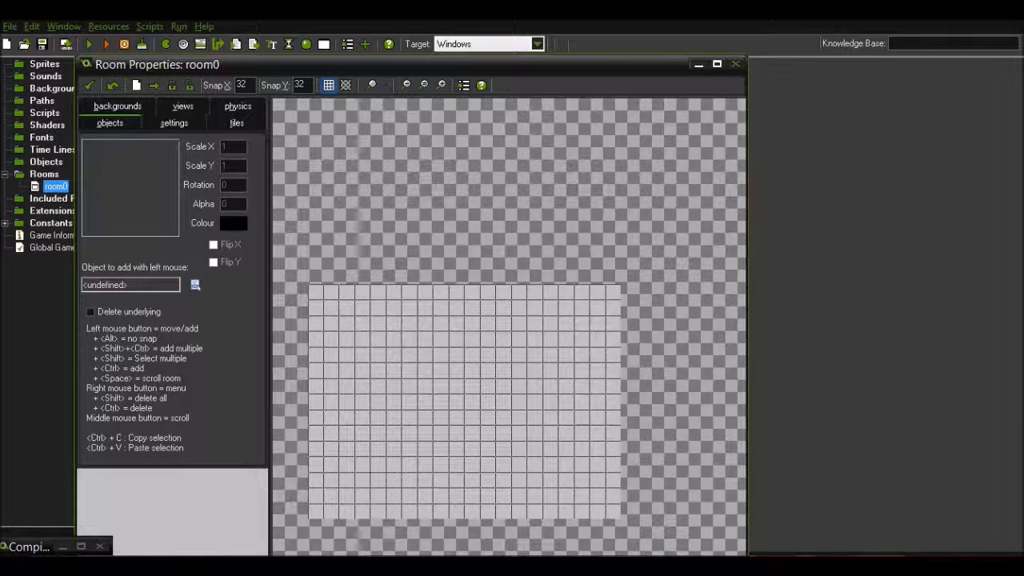
{"action": "left_click", "coordinate": [117, 106]}
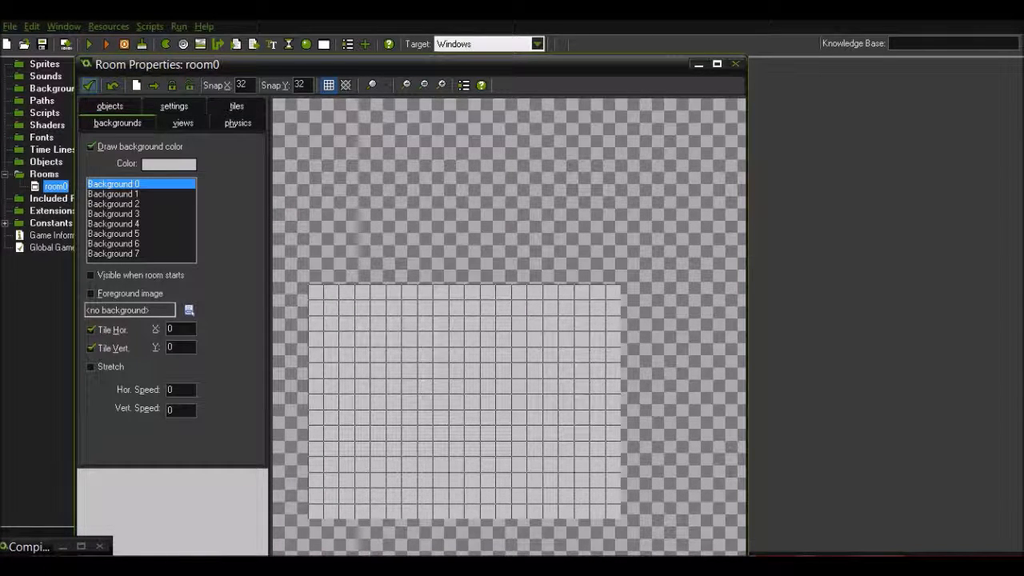
{"action": "left_click", "coordinate": [89, 85]}
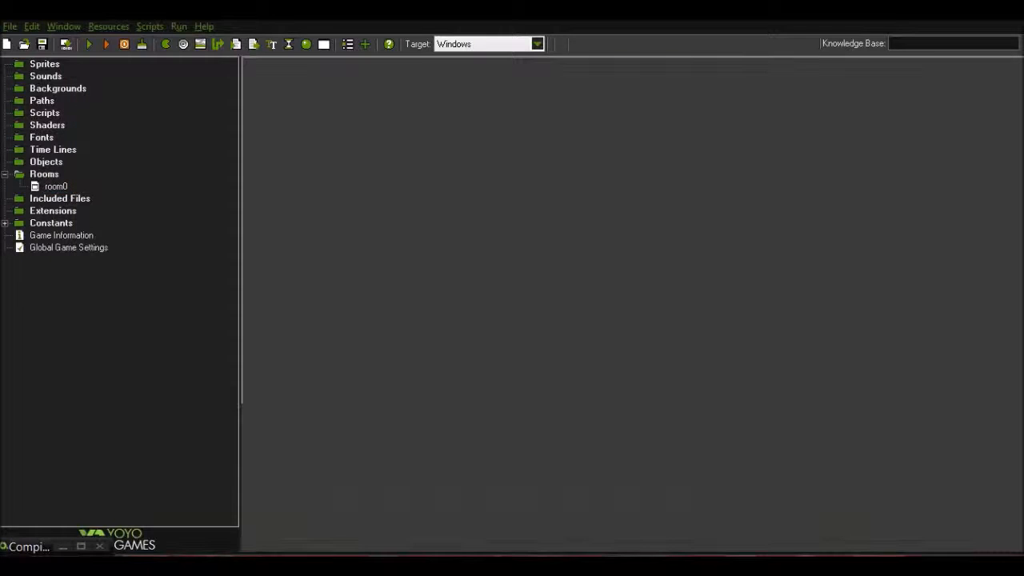
Rename the new room as rm_tut.
{"action": "right_click", "coordinate": [56, 186]}
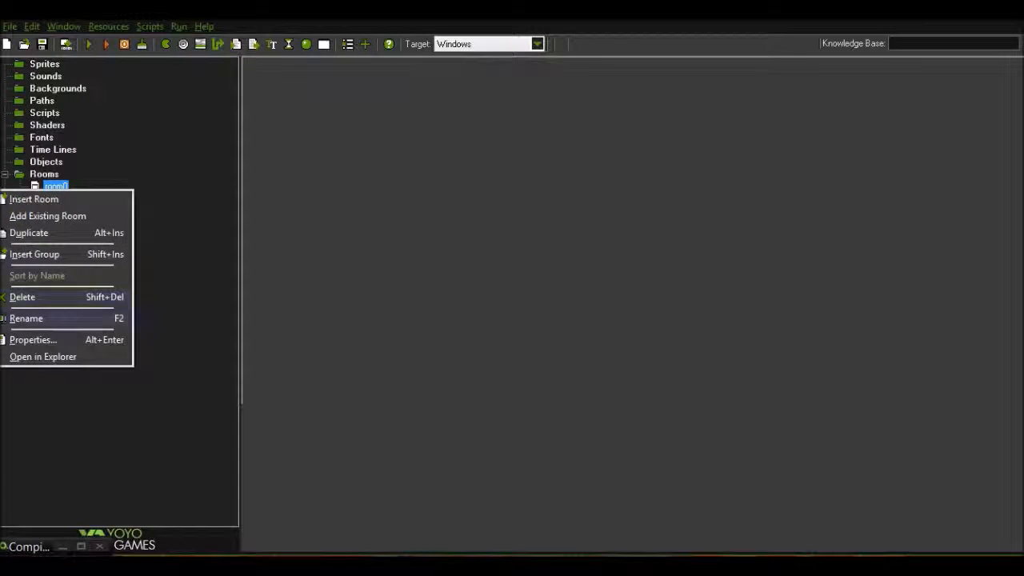
{"action": "left_click", "coordinate": [26, 318]}
{"action": "key", "text": "BackSpace"}
{"action": "type", "text": "rm_"}
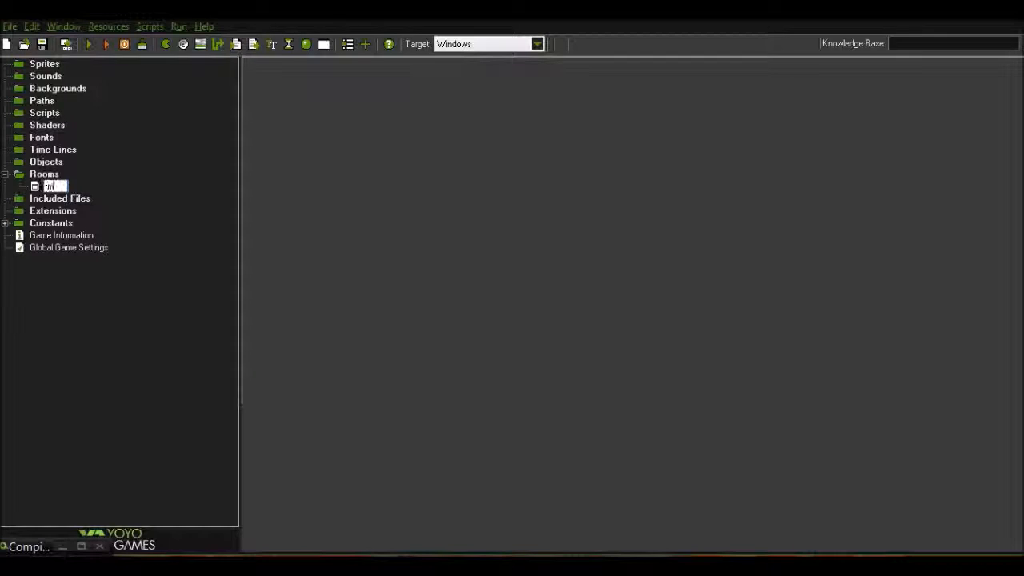
{"action": "type", "text": "lut"}
{"action": "key", "text": "Return"}
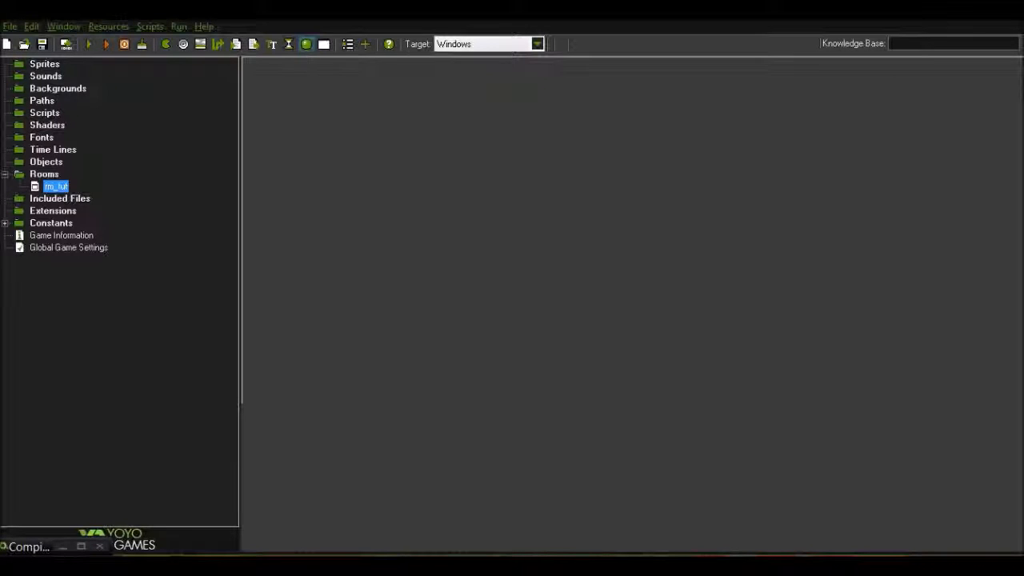
Create a new object named obj_ball without a sprite and accept its properties.
{"action": "left_click", "coordinate": [306, 44]}
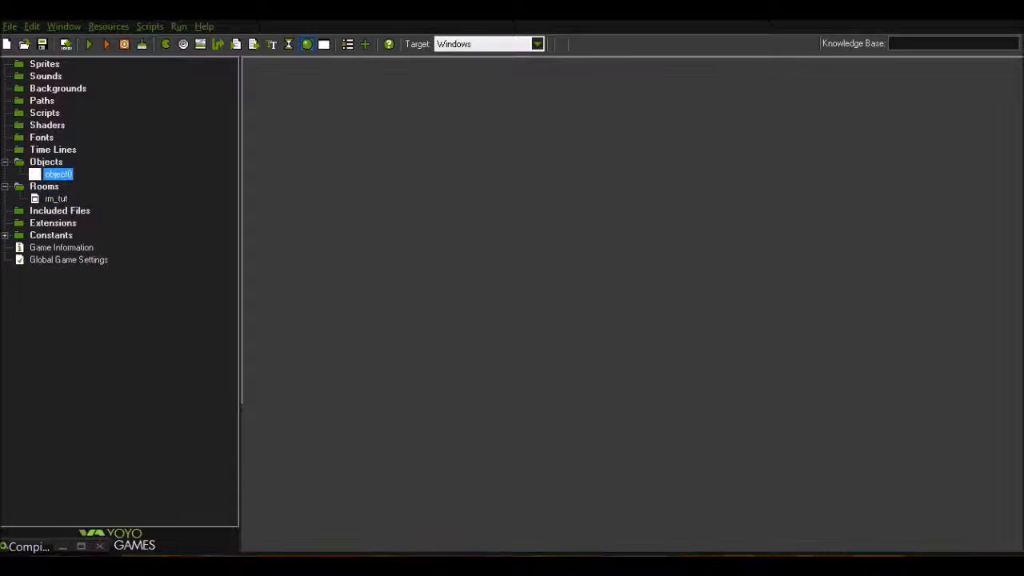
{"action": "left_click_drag", "start_coordinate": [152, 65], "coordinate": [317, 82]}
{"action": "double_click", "coordinate": [308, 106]}
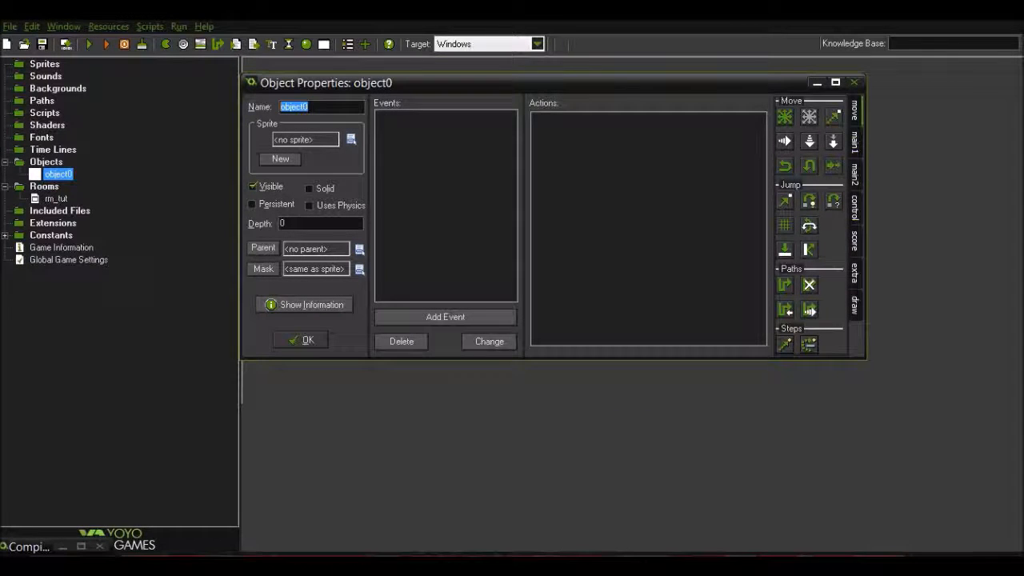
{"action": "key", "text": "BackSpace"}
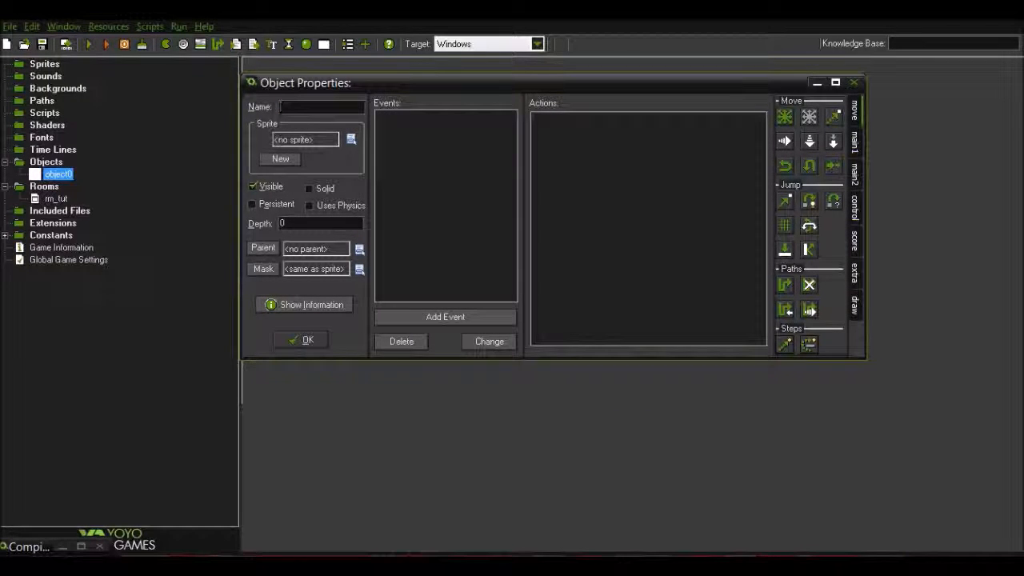
{"action": "type", "text": "obj_"}
{"action": "type", "text": "ball"}
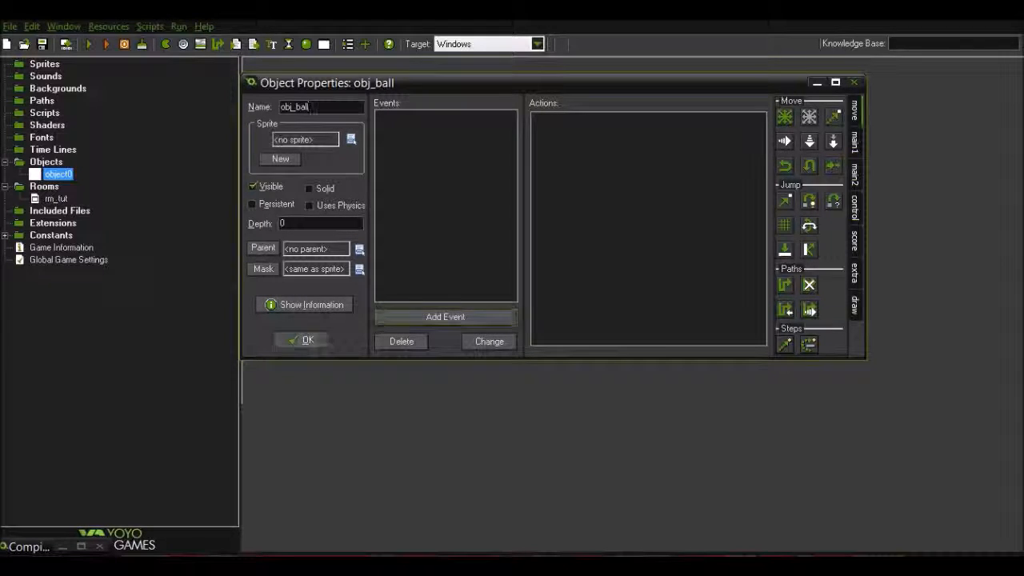
{"action": "left_click", "coordinate": [304, 339]}
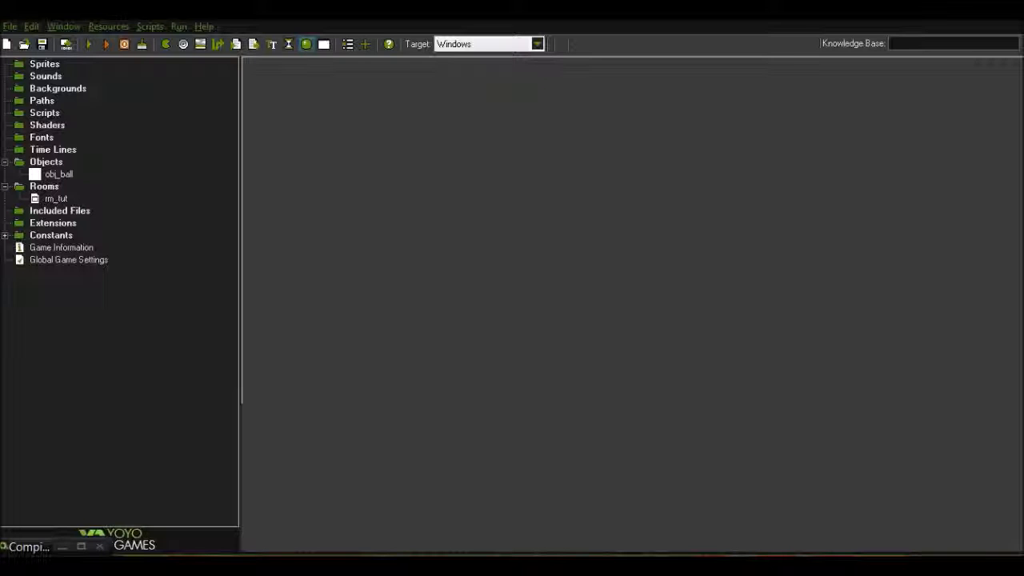
Create a second object named obj_wall without a sprite and review its properties.
{"action": "left_click", "coordinate": [307, 44]}
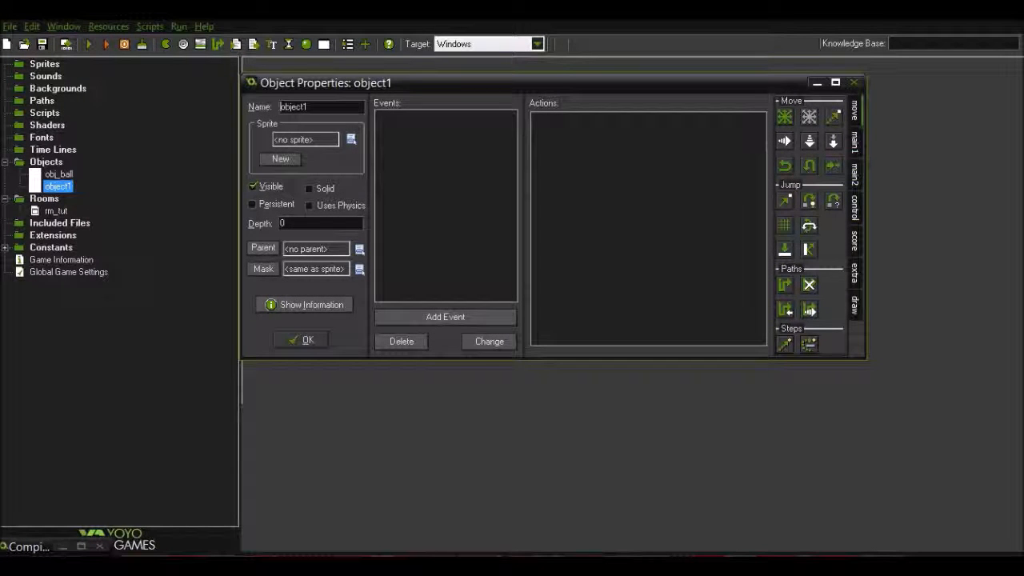
{"action": "key", "text": "BackSpace"}
{"action": "type", "text": "obj"}
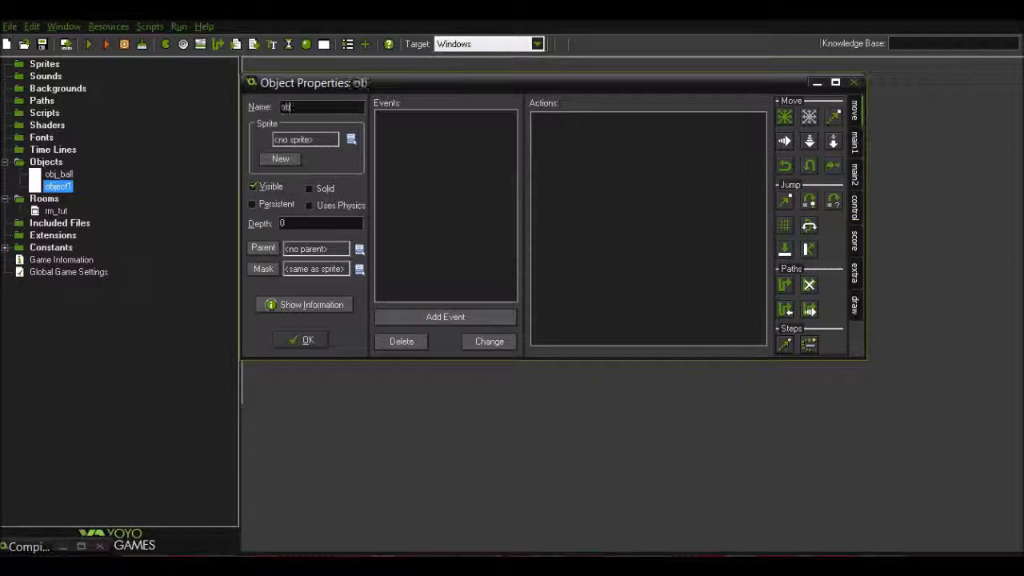
{"action": "type", "text": "_wall"}
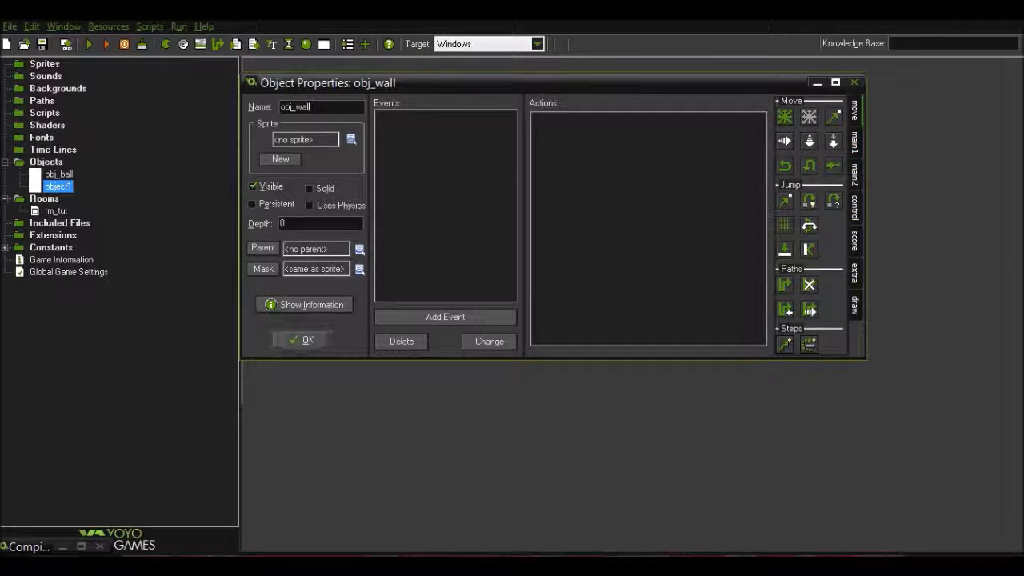
{"action": "key", "text": "Return"}
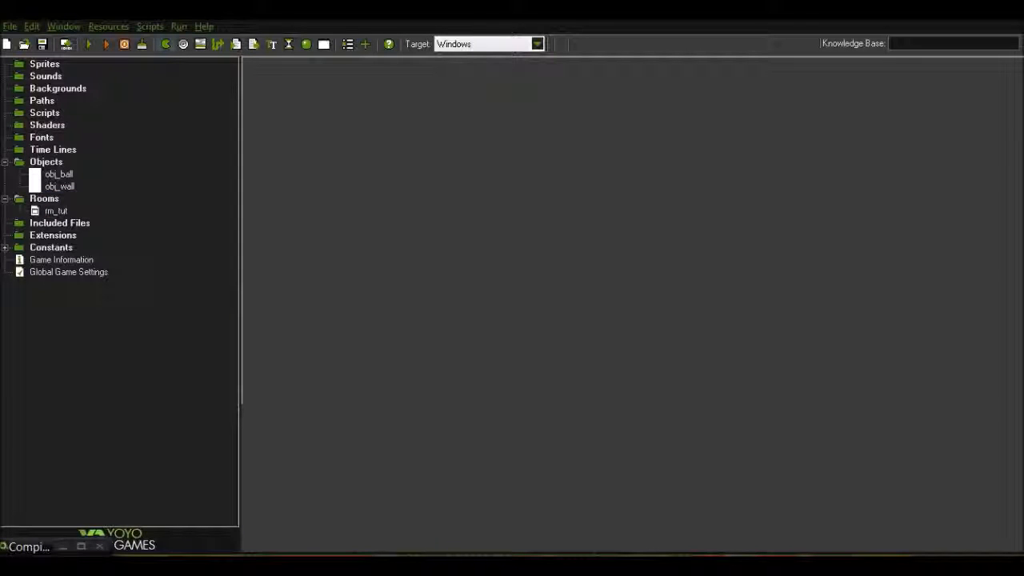
{"action": "double_click", "coordinate": [59, 185]}
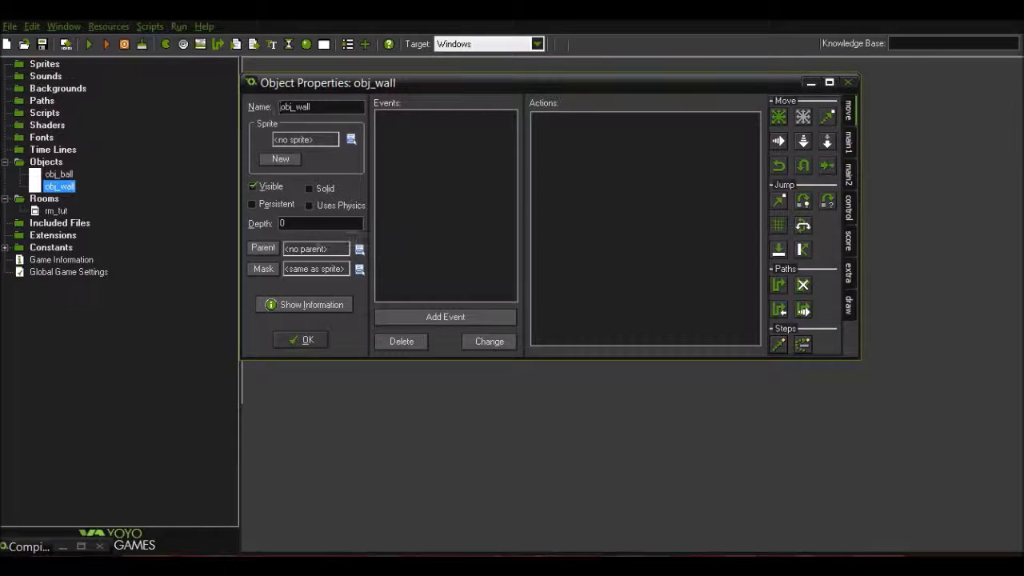
{"action": "left_click", "coordinate": [301, 340]}
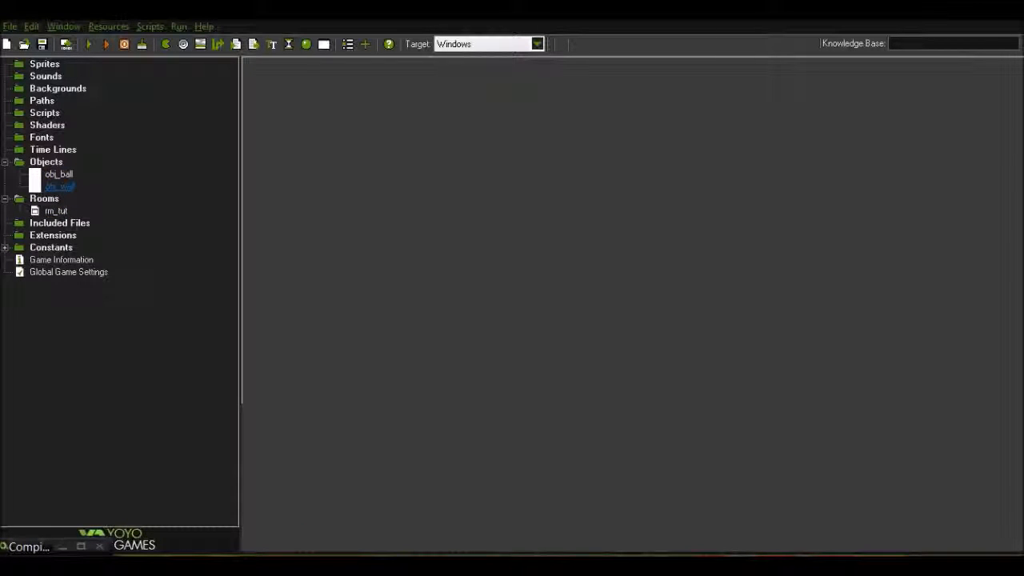
Place a trial obj_ball instance in the rm_tut room, delete it, and close the room.
{"action": "double_click", "coordinate": [55, 211]}
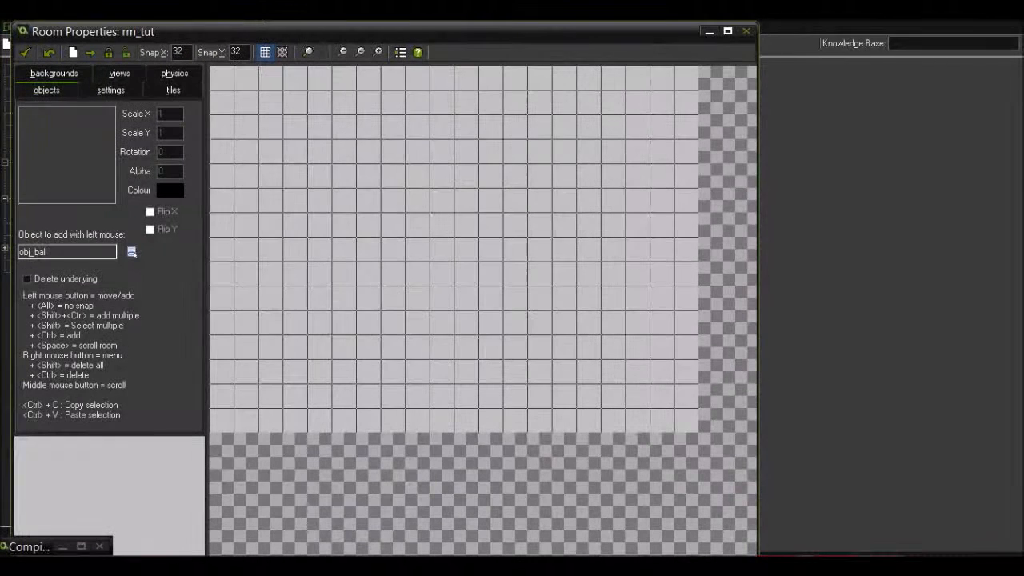
{"action": "left_click", "coordinate": [78, 181]}
{"action": "left_click", "coordinate": [119, 191]}
{"action": "left_click", "coordinate": [264, 195]}
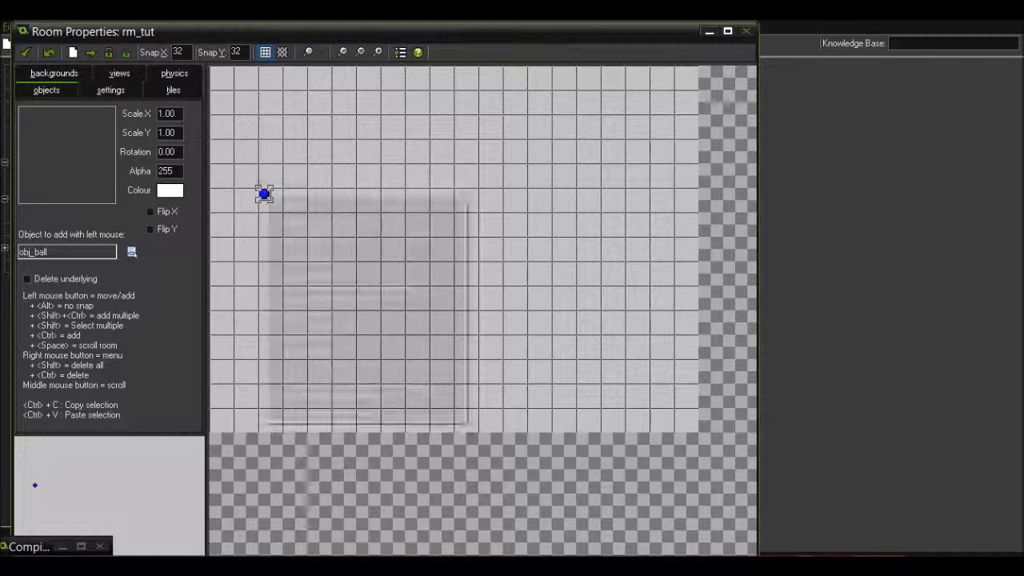
{"action": "right_click", "coordinate": [265, 194]}
{"action": "left_click", "coordinate": [280, 203]}
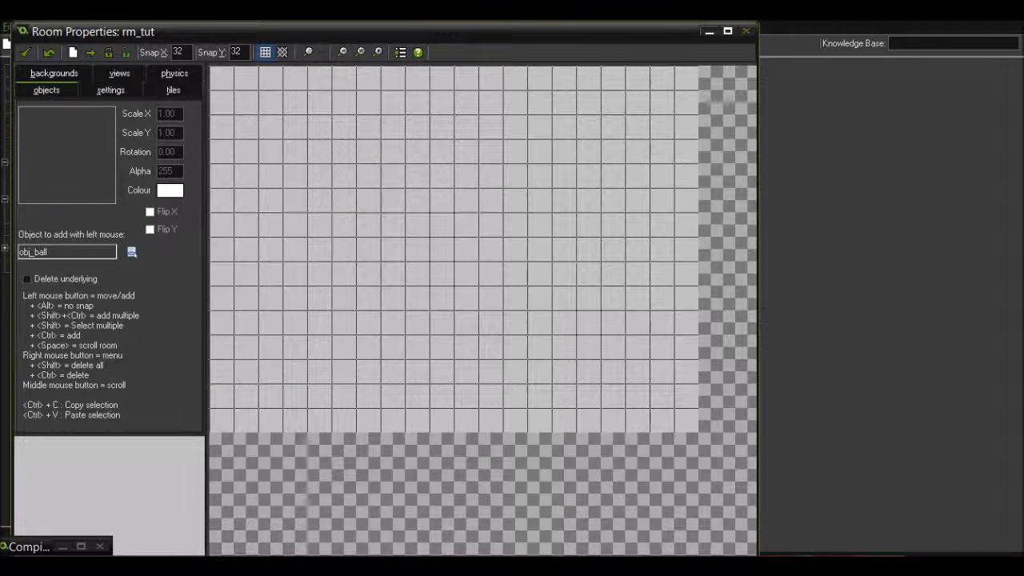
{"action": "left_click", "coordinate": [25, 52]}
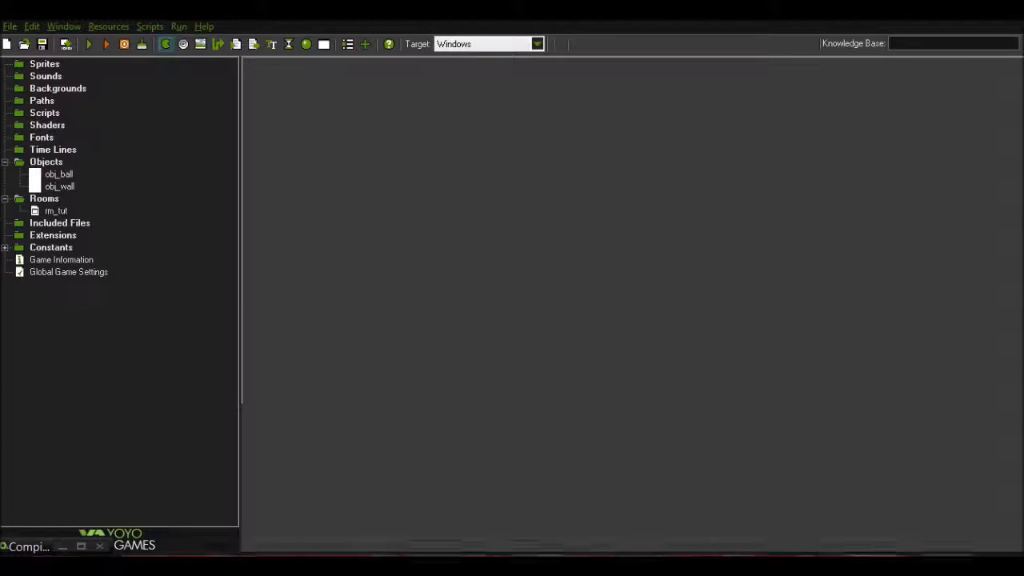
Create a new sprite and name it spr_bal.
{"action": "left_click", "coordinate": [166, 44]}
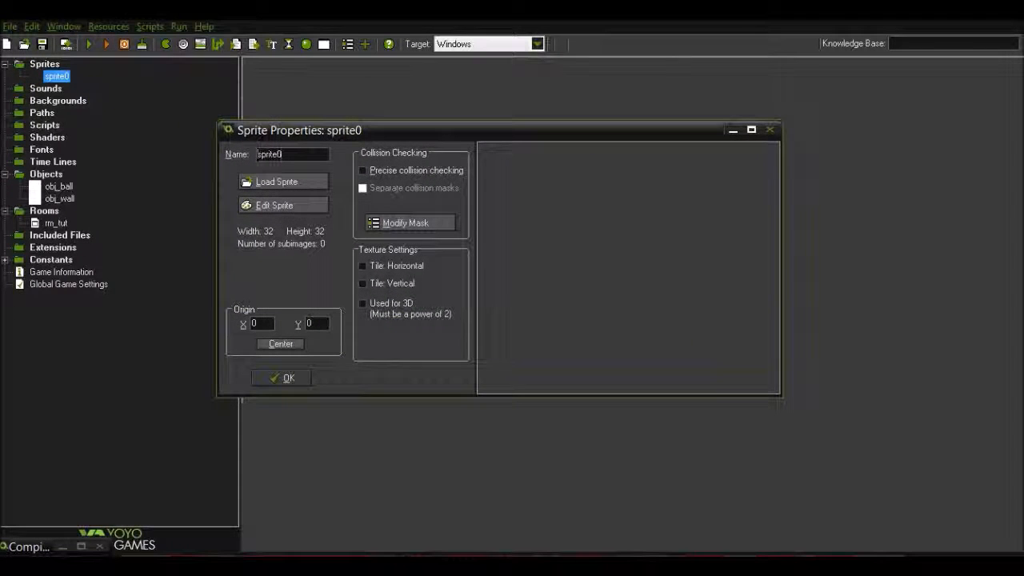
{"action": "key", "text": "ctrl+a"}
{"action": "key", "text": "BackSpace"}
{"action": "type", "text": "spr_bal"}
Start loading an image for the sprite and look through the Desktop folders for the tutorial assets.
{"action": "left_click", "coordinate": [277, 183]}
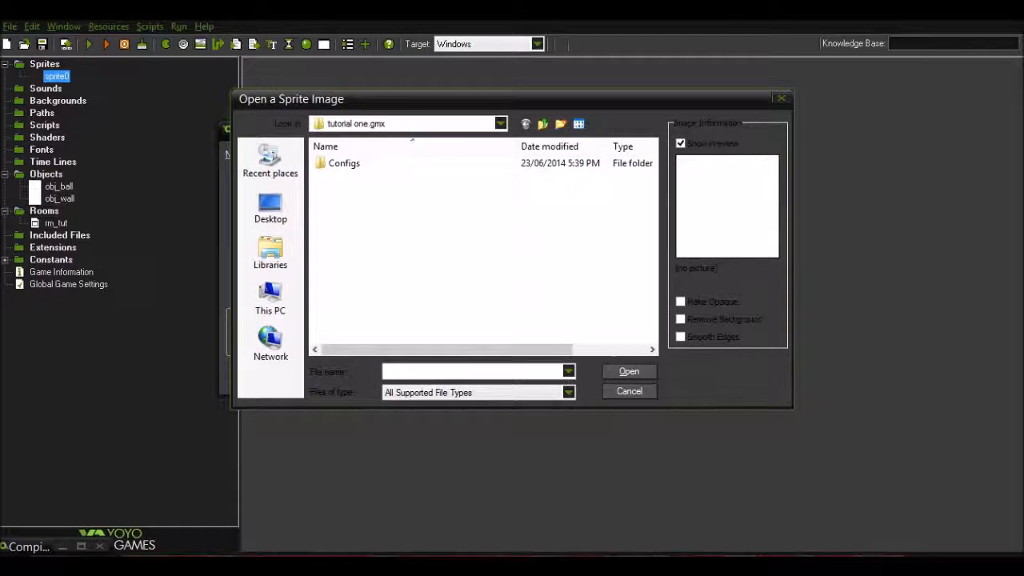
{"action": "left_click", "coordinate": [270, 207]}
{"action": "scroll", "coordinate": [483, 247], "scroll_direction": "down", "scroll_amount": 5}
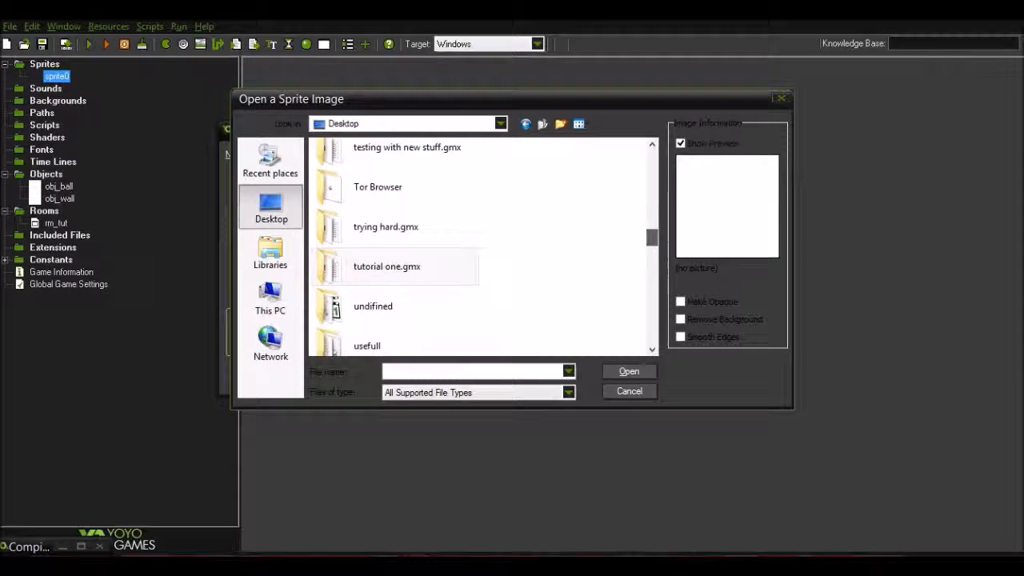
{"action": "scroll", "coordinate": [483, 246], "scroll_direction": "down", "scroll_amount": 3}
{"action": "scroll", "coordinate": [483, 247], "scroll_direction": "up", "scroll_amount": 10}
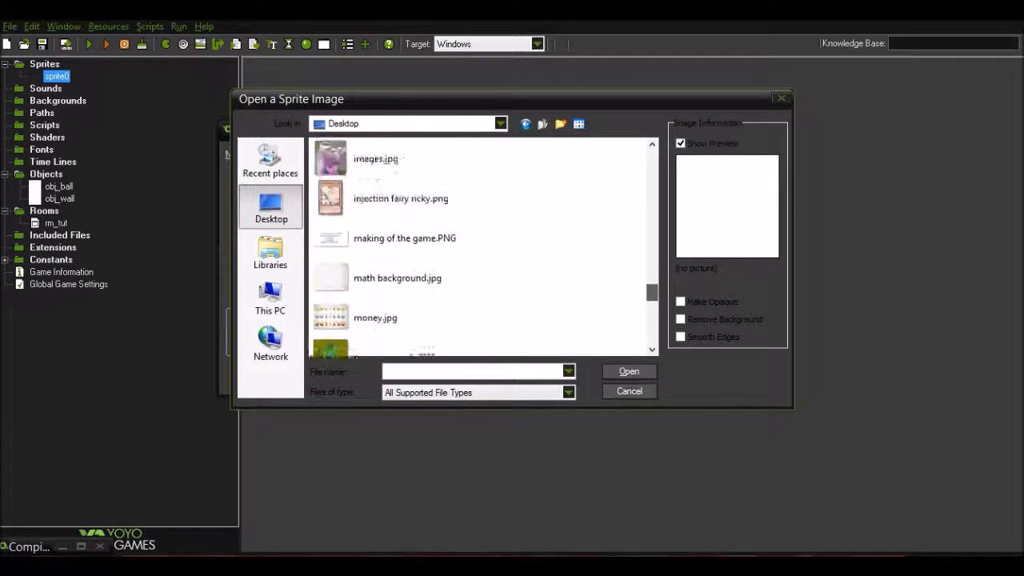
{"action": "scroll", "coordinate": [483, 247], "scroll_direction": "up", "scroll_amount": 2}
{"action": "scroll", "coordinate": [483, 247], "scroll_direction": "down", "scroll_amount": 1}
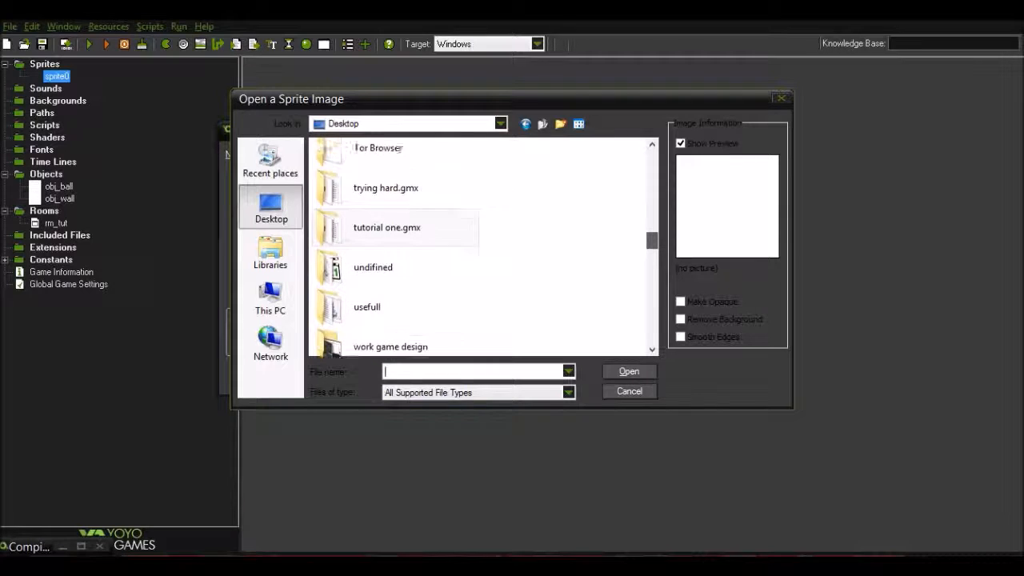
{"action": "scroll", "coordinate": [448, 246], "scroll_direction": "up", "scroll_amount": 6}
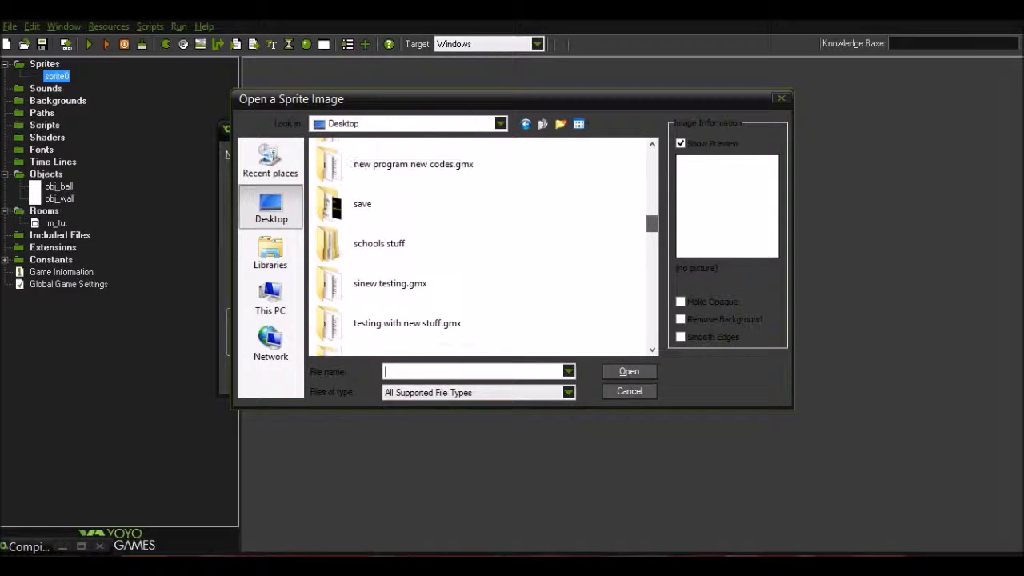
{"action": "scroll", "coordinate": [448, 246], "scroll_direction": "up", "scroll_amount": 4}
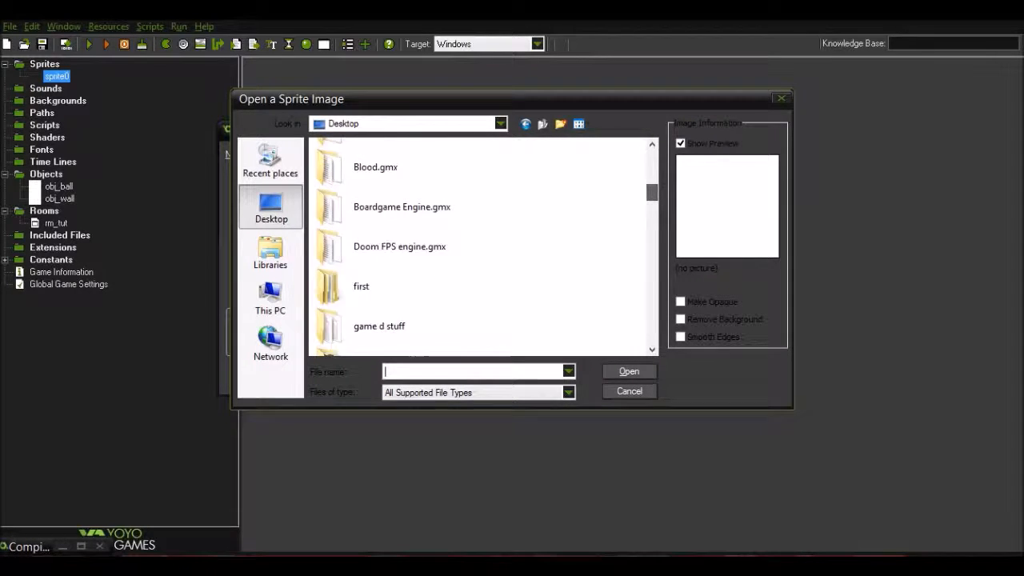
{"action": "scroll", "coordinate": [483, 247], "scroll_direction": "up", "scroll_amount": 5}
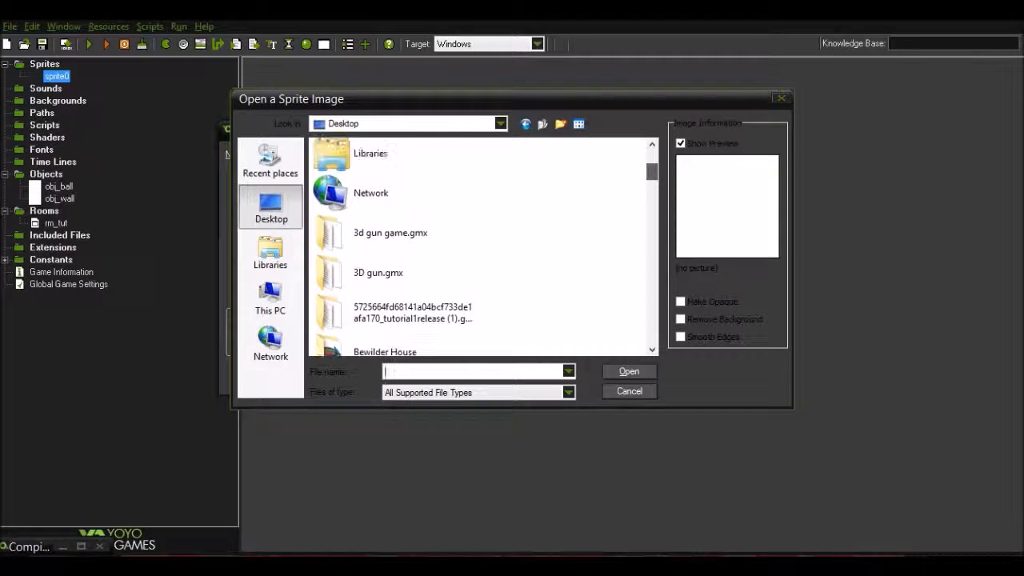
{"action": "scroll", "coordinate": [480, 247], "scroll_direction": "up", "scroll_amount": 1}
{"action": "scroll", "coordinate": [479, 246], "scroll_direction": "down", "scroll_amount": 3}
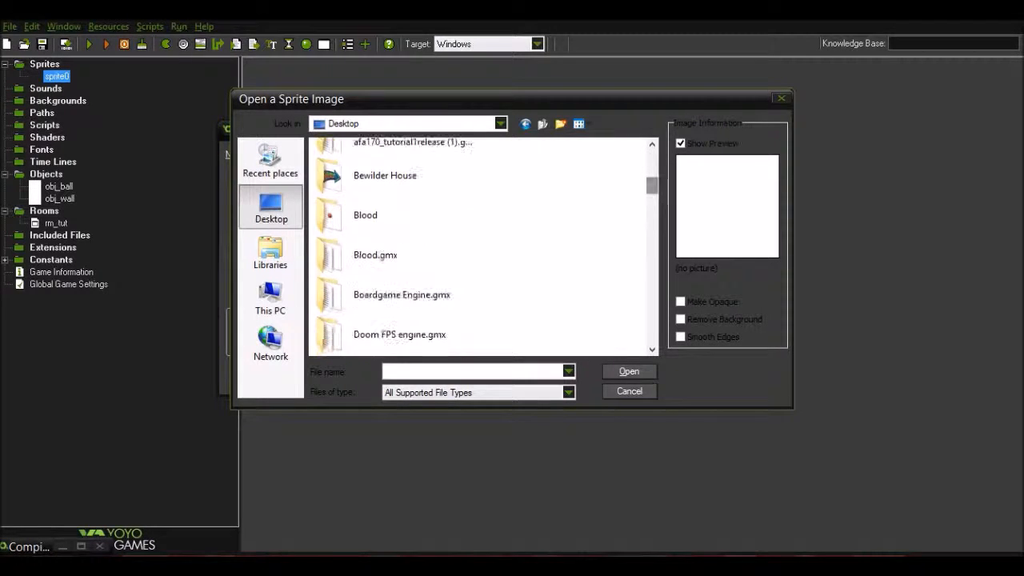
Open the "game maker stuff for tuts" folder on the Desktop in the sprite image browser.
{"action": "type", "text": "game"}
{"action": "key", "text": "Down"}
{"action": "key", "text": "Down"}
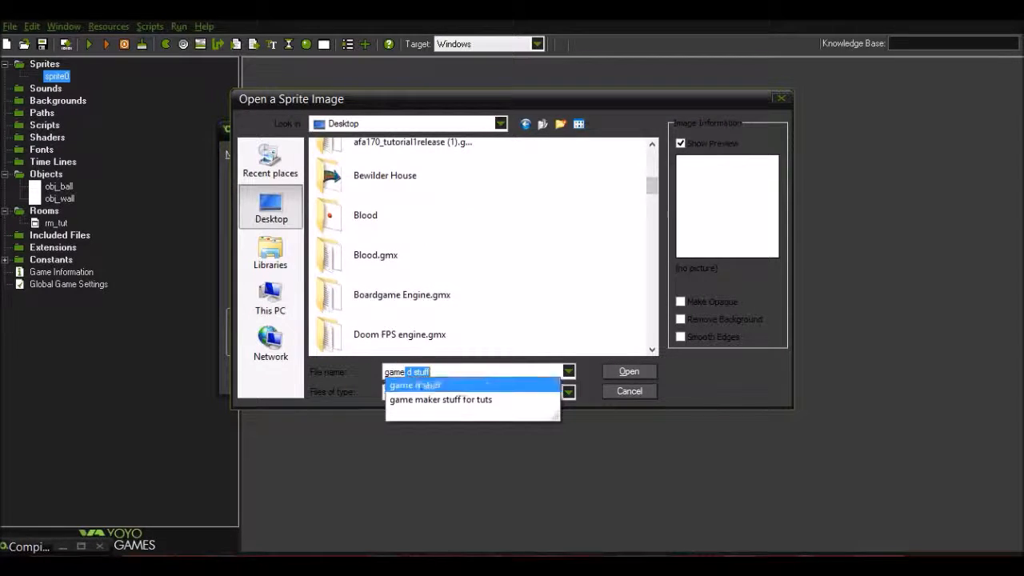
{"action": "key", "text": "Return"}
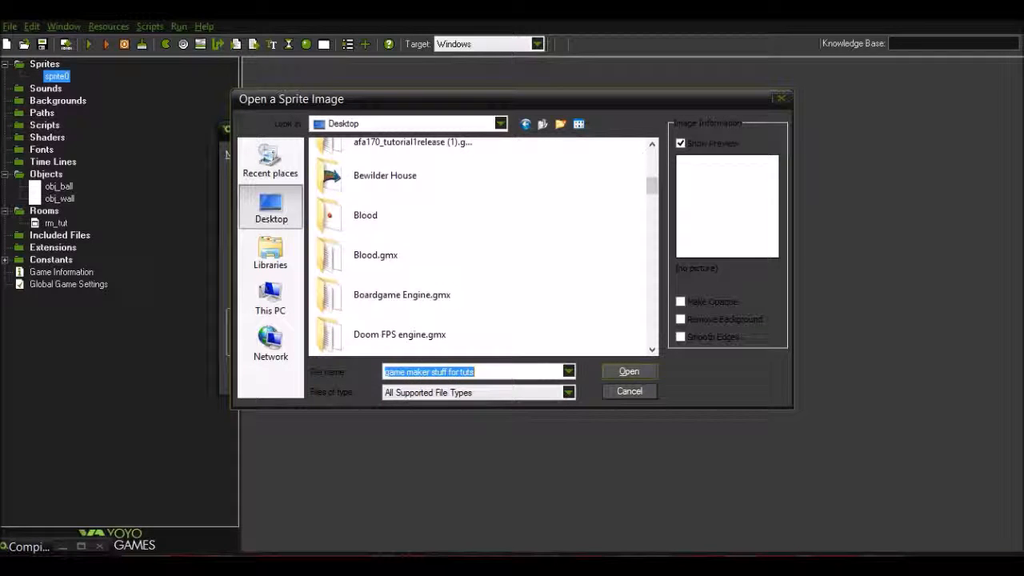
{"action": "key", "text": "Return"}
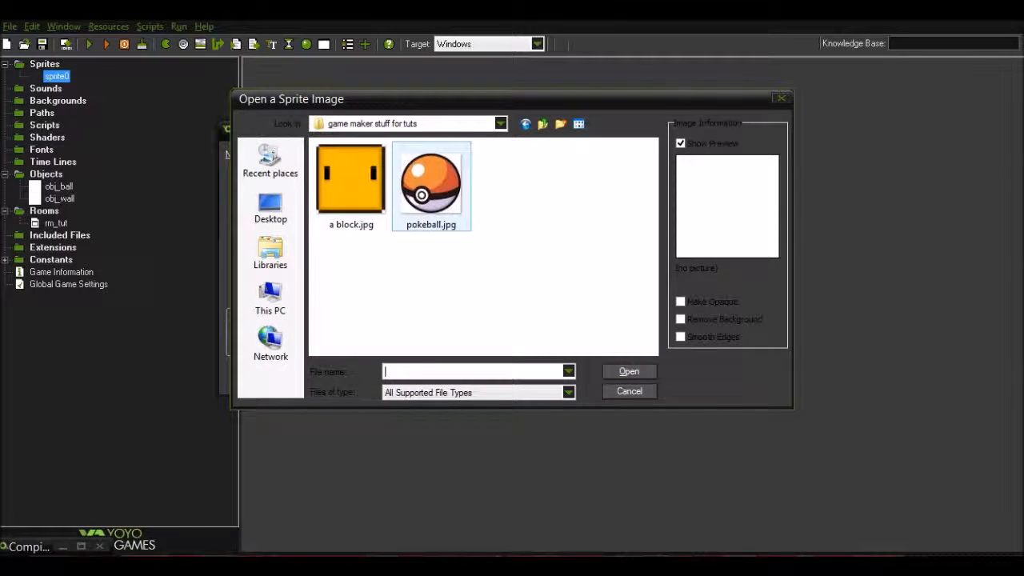
Load pokeball.jpg as the sprite image with Remove Background and Smooth Edges enabled and Make Opaque disabled.
{"action": "left_click", "coordinate": [431, 187]}
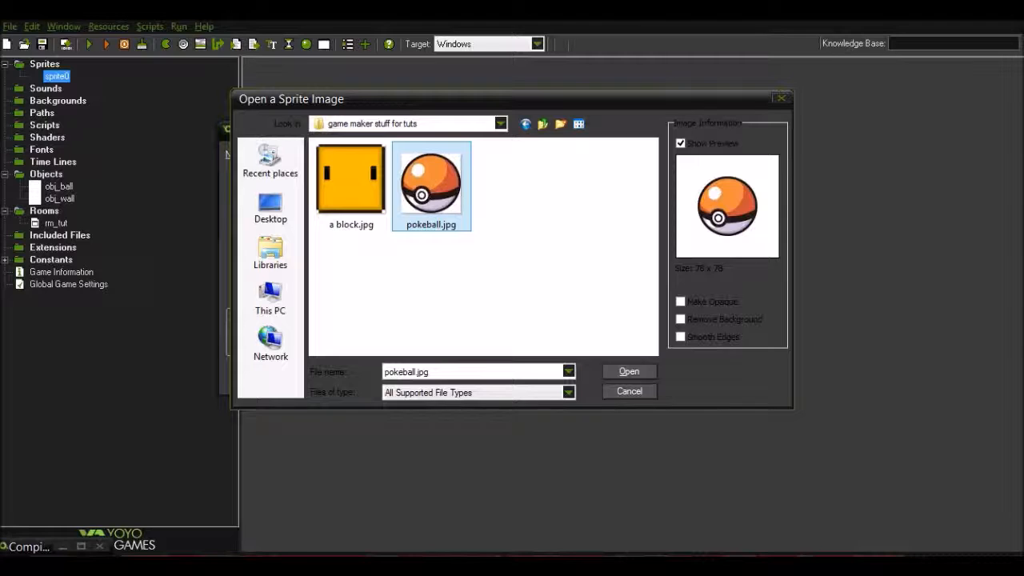
{"action": "left_click", "coordinate": [680, 302]}
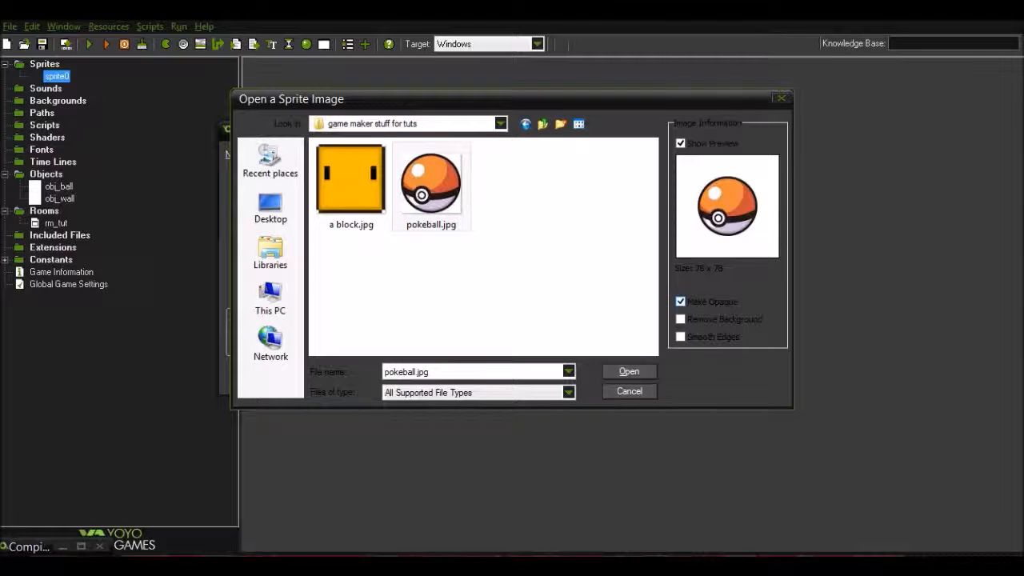
{"action": "left_click", "coordinate": [680, 319]}
{"action": "left_click", "coordinate": [630, 371]}
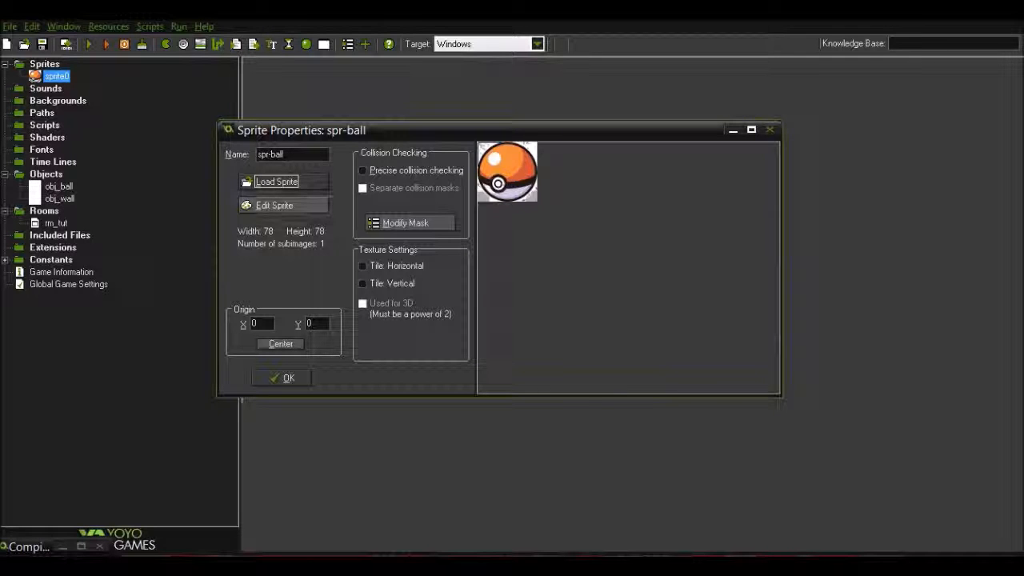
Erase the white background beside the upper-left and lower-left edges of the ball in the sprite image.
{"action": "left_click", "coordinate": [275, 205]}
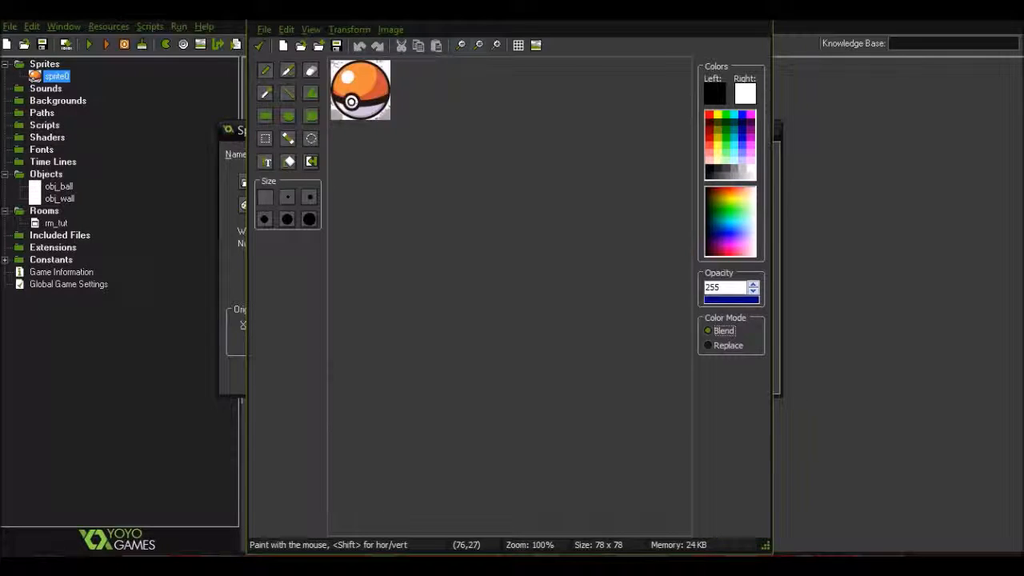
{"action": "left_click", "coordinate": [497, 45]}
{"action": "left_click", "coordinate": [497, 45]}
{"action": "left_click", "coordinate": [496, 45]}
{"action": "left_click", "coordinate": [497, 45]}
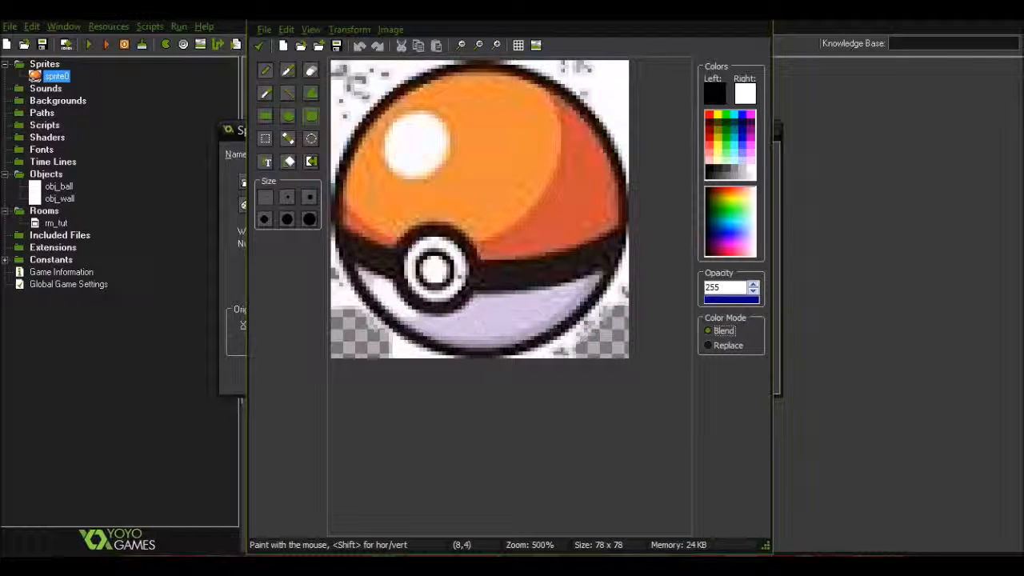
{"action": "left_click", "coordinate": [311, 70]}
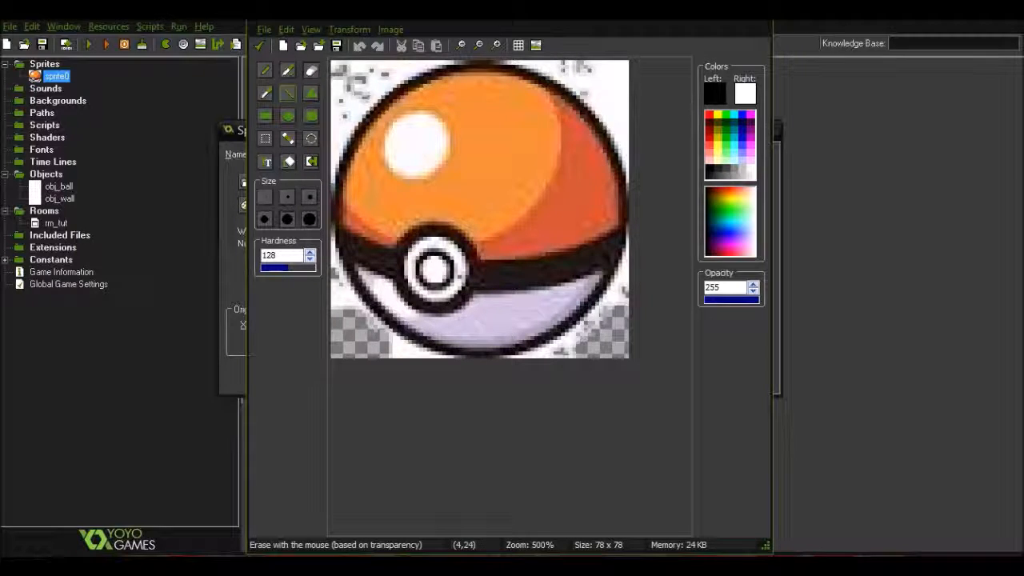
{"action": "left_click", "coordinate": [350, 80]}
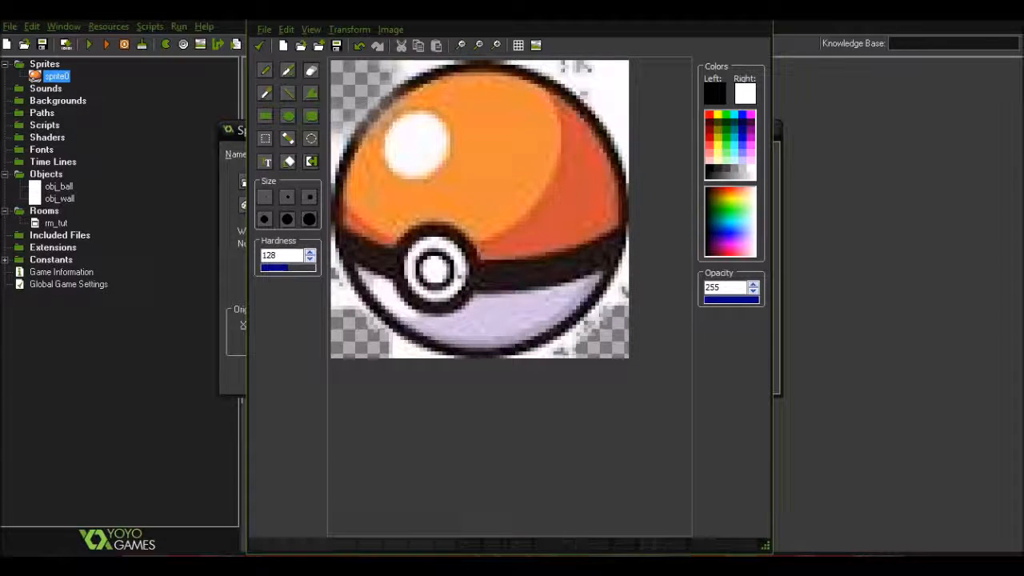
{"action": "left_click", "coordinate": [395, 330]}
{"action": "left_click", "coordinate": [355, 333]}
{"action": "left_click_drag", "start_coordinate": [352, 336], "coordinate": [333, 321]}
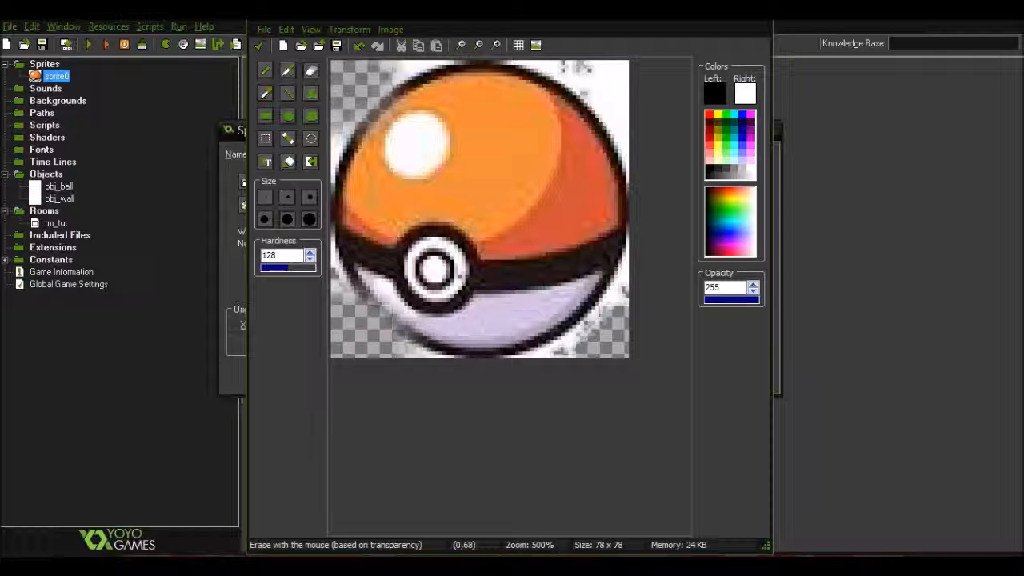
{"action": "scroll", "coordinate": [629, 232], "scroll_direction": "up", "scroll_amount": 4}
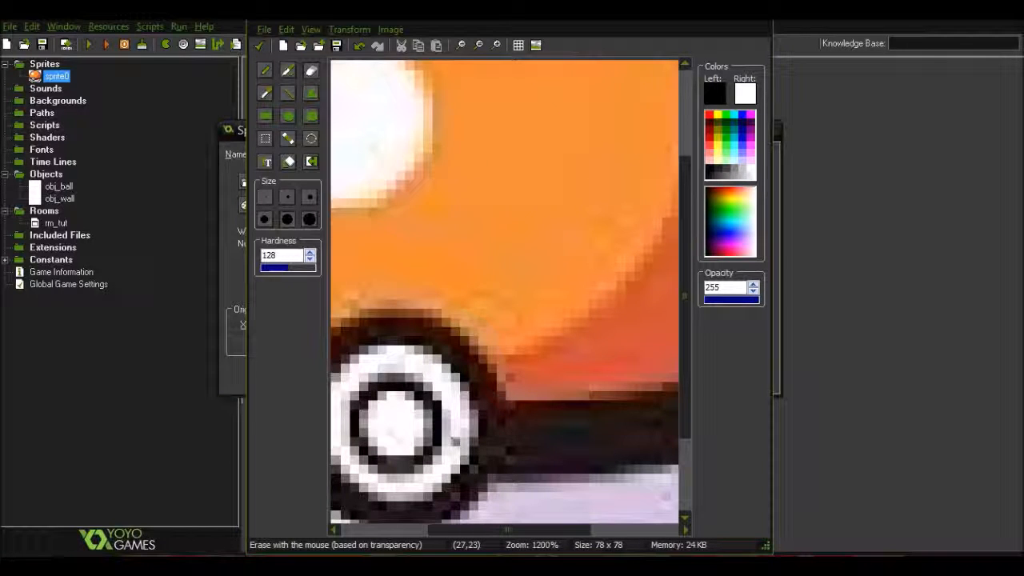
{"action": "left_click", "coordinate": [461, 46]}
{"action": "left_click", "coordinate": [461, 45]}
{"action": "left_click", "coordinate": [461, 46]}
{"action": "left_click", "coordinate": [461, 46]}
{"action": "left_click", "coordinate": [462, 46]}
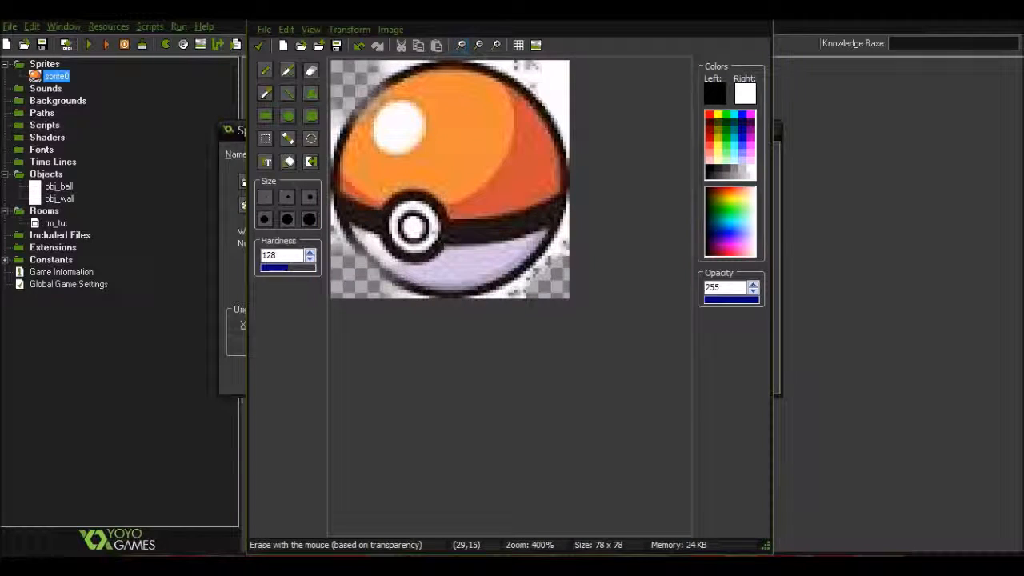
{"action": "left_click", "coordinate": [259, 45]}
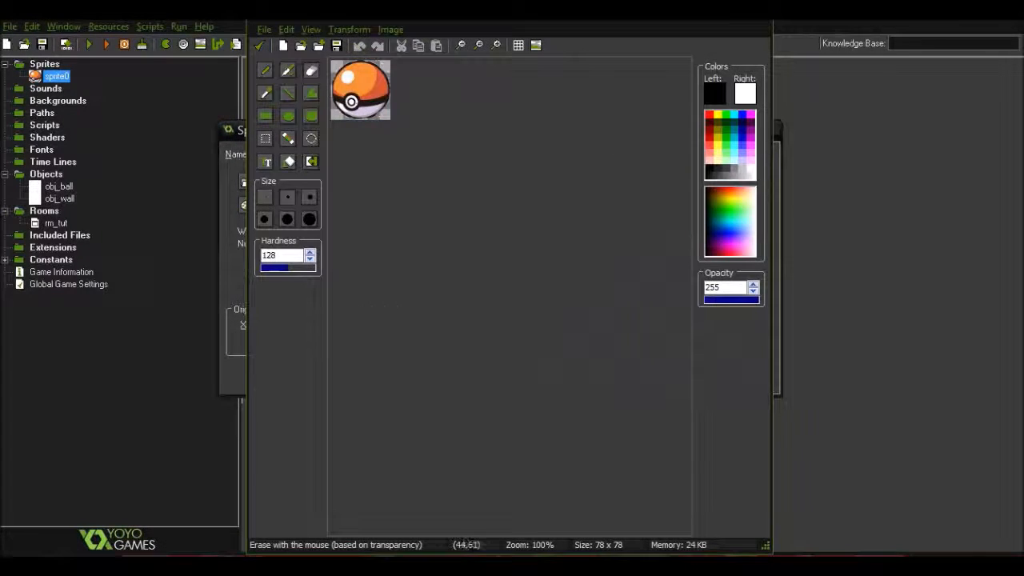
Erase the remaining white background all around the ball and save the spr_ball sprite.
{"action": "left_click", "coordinate": [495, 45]}
{"action": "left_click", "coordinate": [496, 46]}
{"action": "left_click", "coordinate": [496, 46]}
{"action": "left_click_drag", "start_coordinate": [418, 413], "coordinate": [411, 401]}
{"action": "mouse_move", "coordinate": [635, 74]}
{"action": "left_mouse_down"}
{"action": "mouse_move", "coordinate": [642, 85]}
{"action": "mouse_move", "coordinate": [616, 64]}
{"action": "left_mouse_up"}
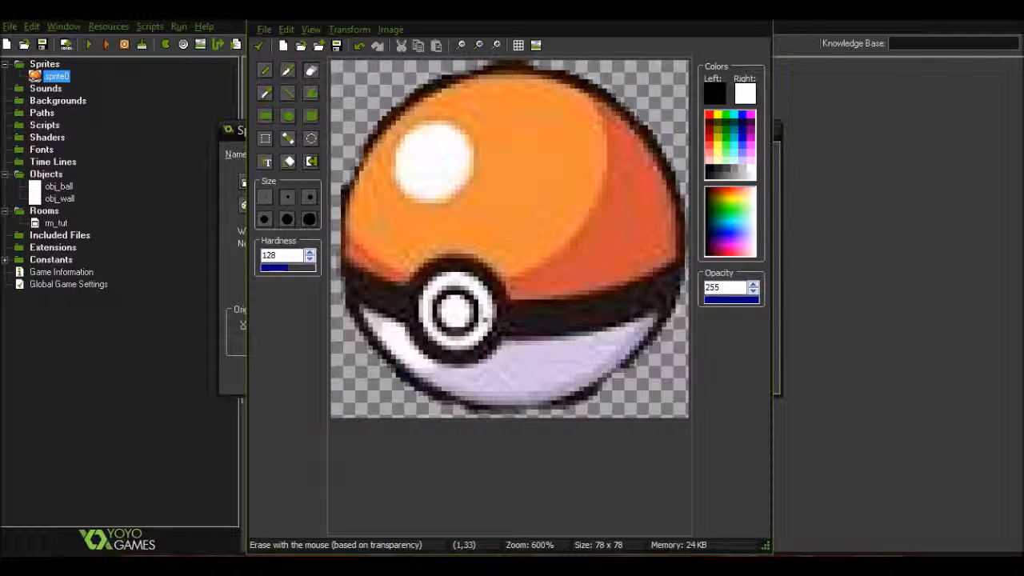
{"action": "left_click", "coordinate": [258, 45]}
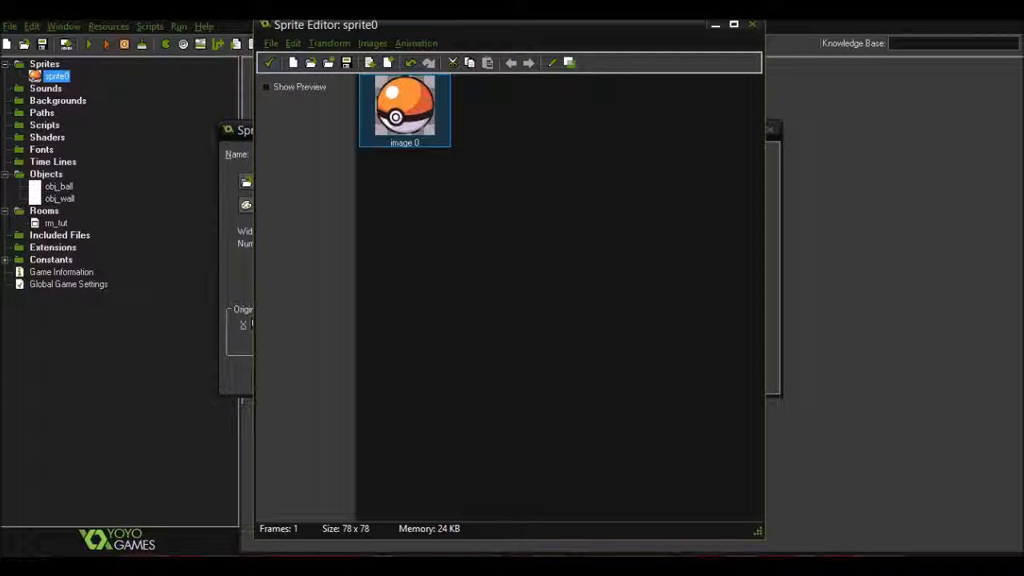
{"action": "left_click", "coordinate": [268, 62]}
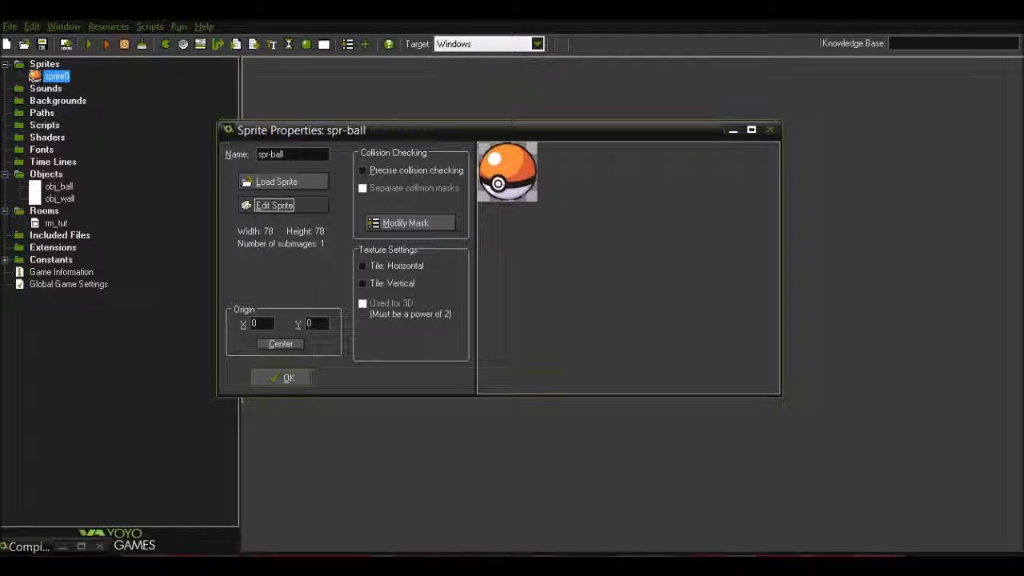
{"action": "left_click", "coordinate": [281, 378]}
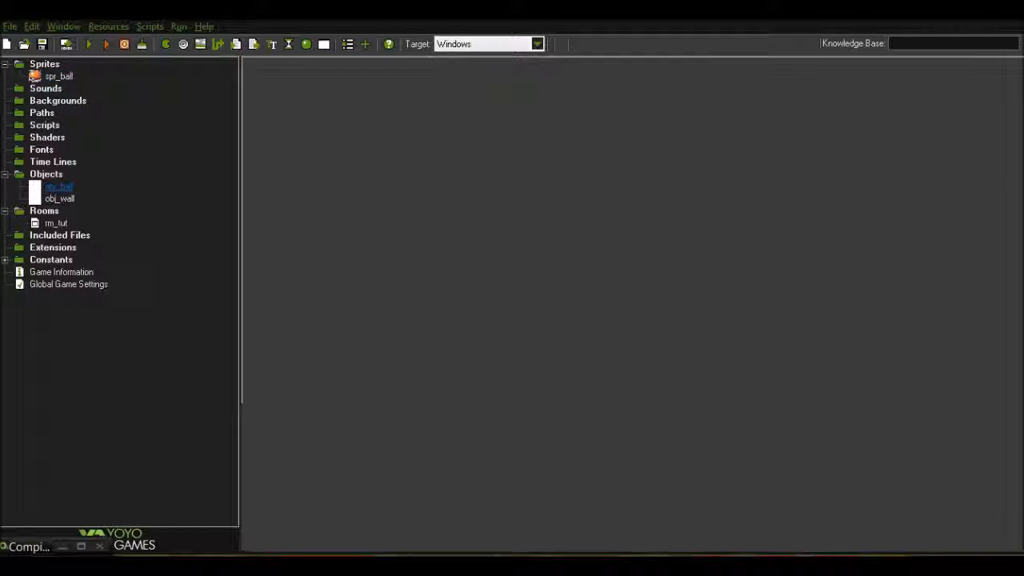
Assign the spr_ball sprite to obj_ball and save the object.
{"action": "double_click", "coordinate": [59, 185]}
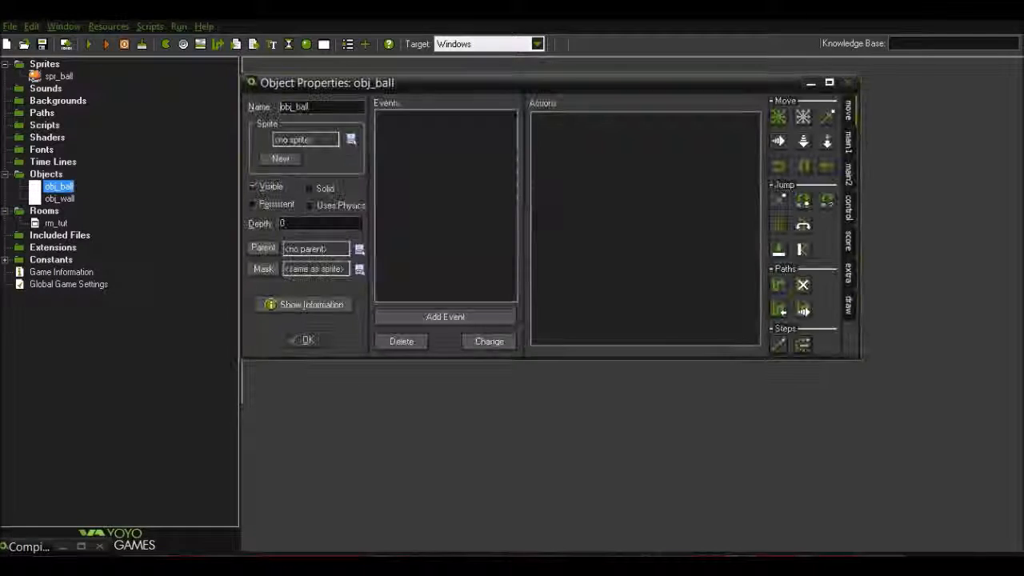
{"action": "left_click", "coordinate": [351, 139]}
{"action": "left_click", "coordinate": [396, 173]}
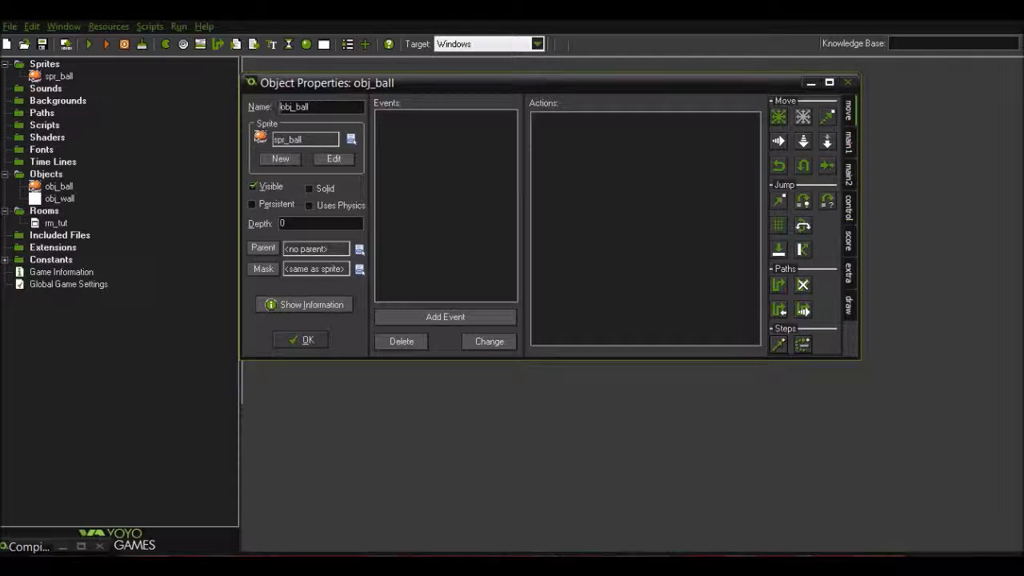
{"action": "left_click", "coordinate": [303, 340]}
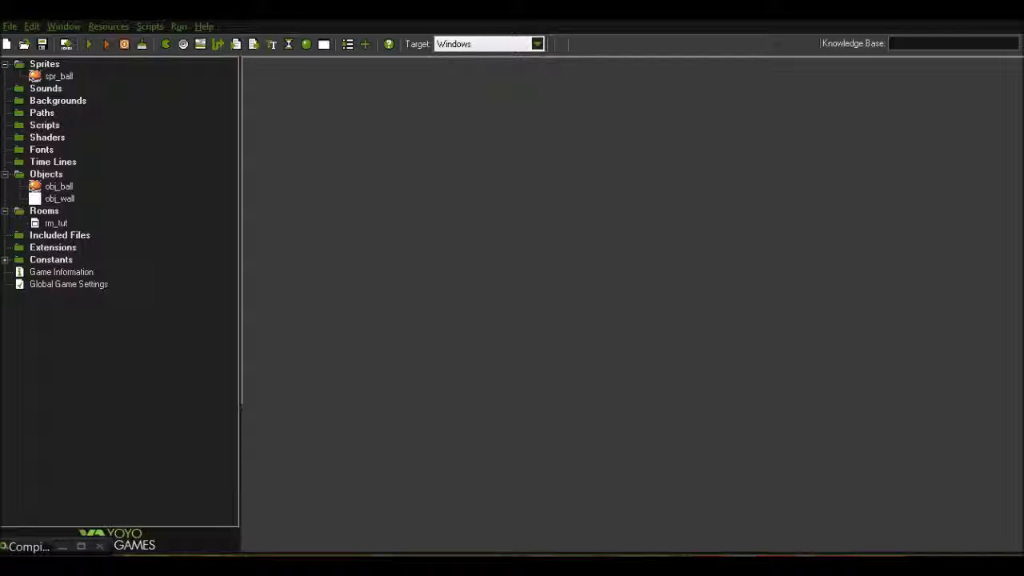
Create a new sprite for obj_wall from "a block.jpg" with Remove Background and Smooth Edges enabled, and save the object.
{"action": "double_click", "coordinate": [59, 198]}
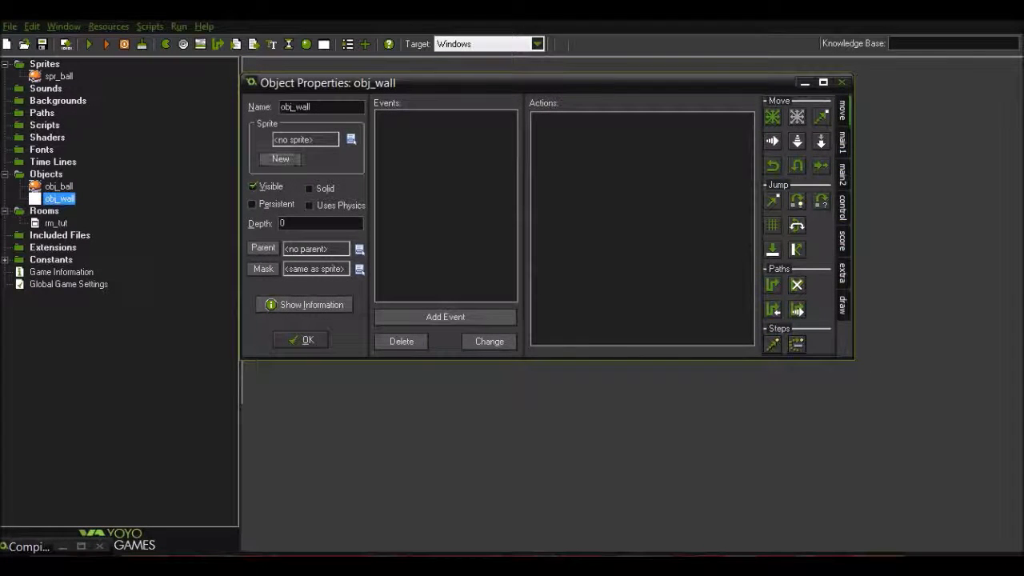
{"action": "left_click", "coordinate": [280, 159]}
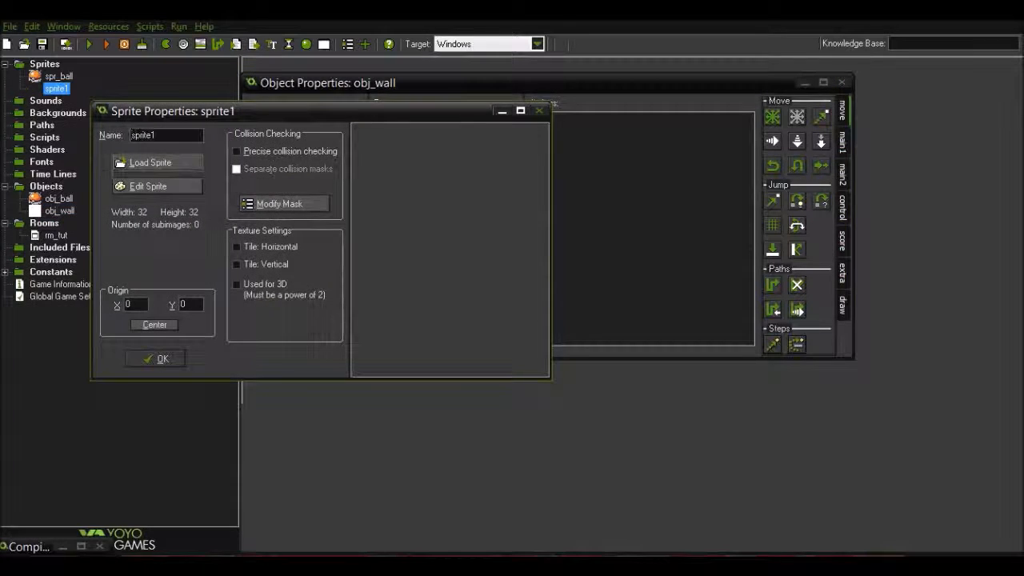
{"action": "left_click", "coordinate": [151, 162]}
{"action": "left_click", "coordinate": [352, 182]}
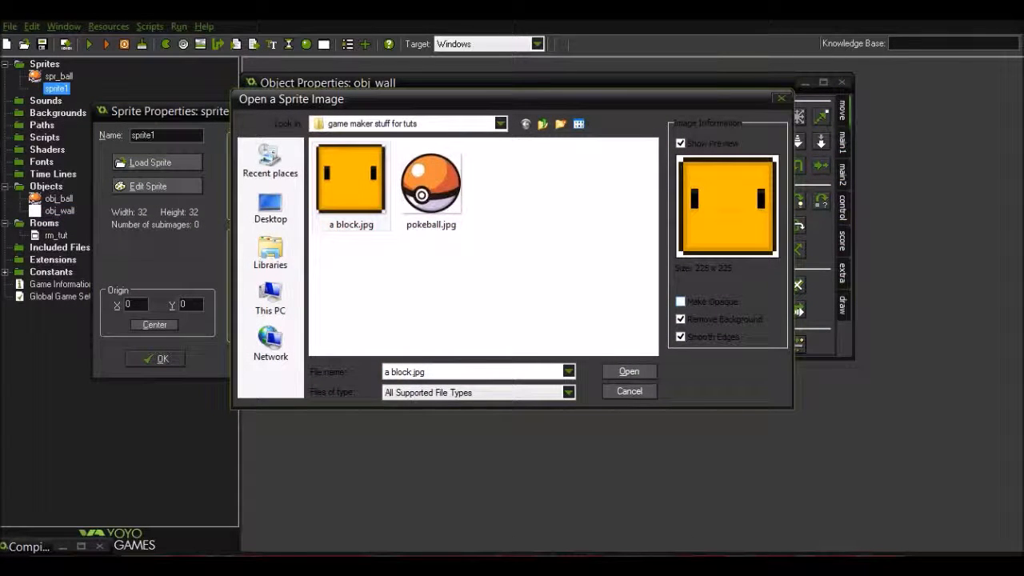
{"action": "left_click", "coordinate": [628, 371]}
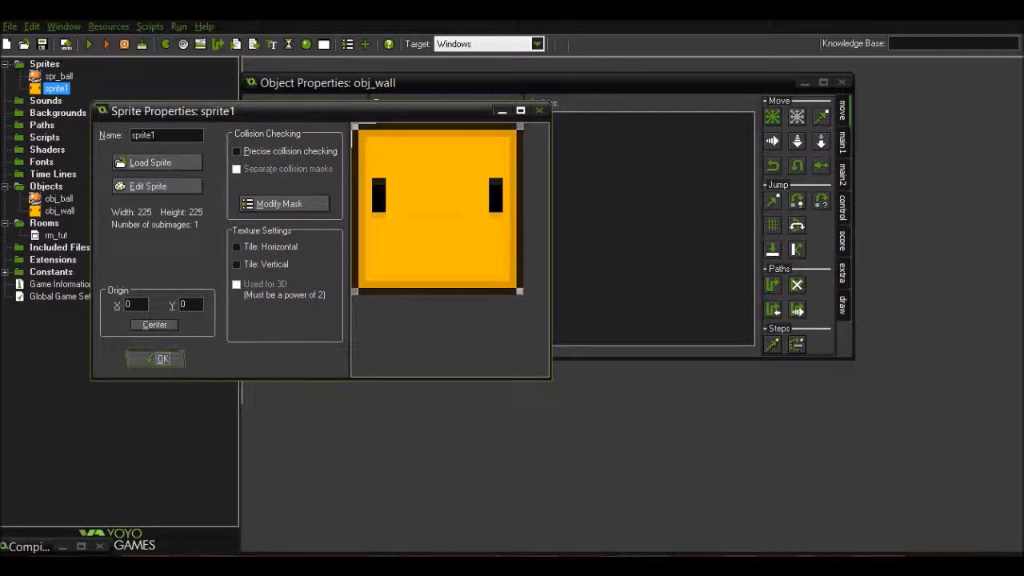
{"action": "left_click", "coordinate": [156, 359]}
{"action": "left_click", "coordinate": [300, 340]}
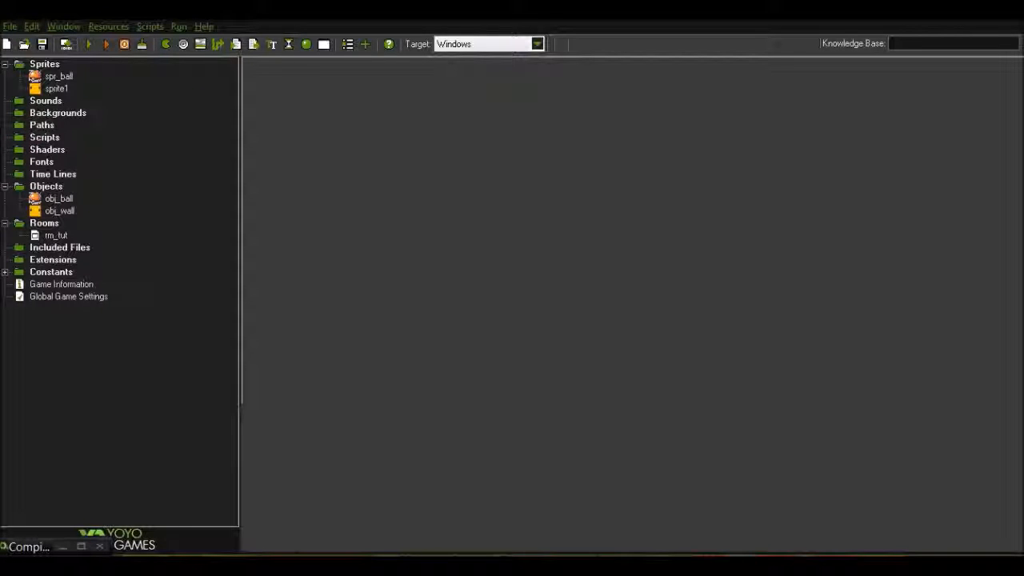
Place a trial obj_wall instance in the rm_tut room and delete it.
{"action": "double_click", "coordinate": [56, 235]}
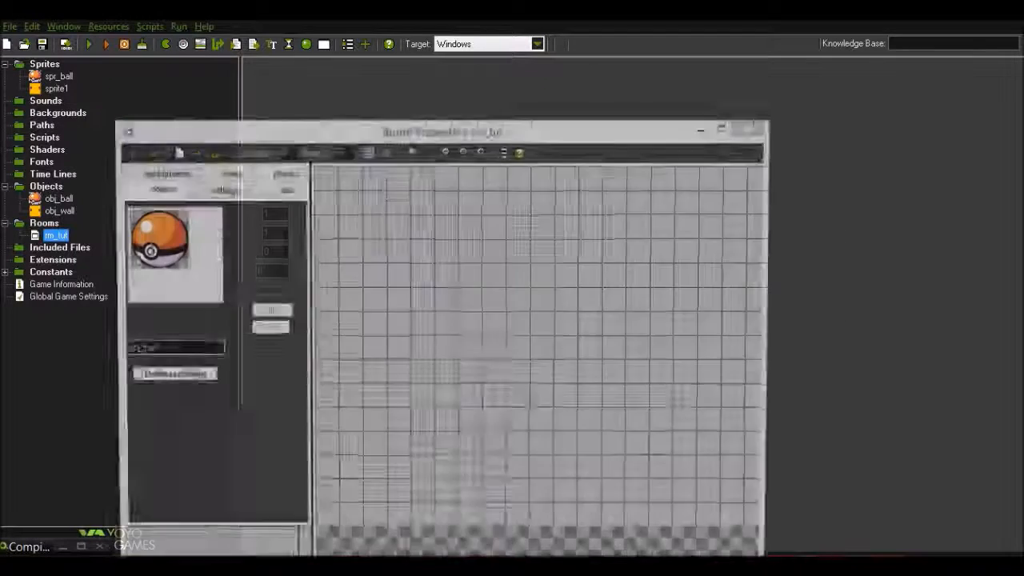
{"action": "left_click", "coordinate": [174, 285]}
{"action": "left_click", "coordinate": [211, 306]}
{"action": "left_click_drag", "start_coordinate": [384, 360], "coordinate": [370, 225]}
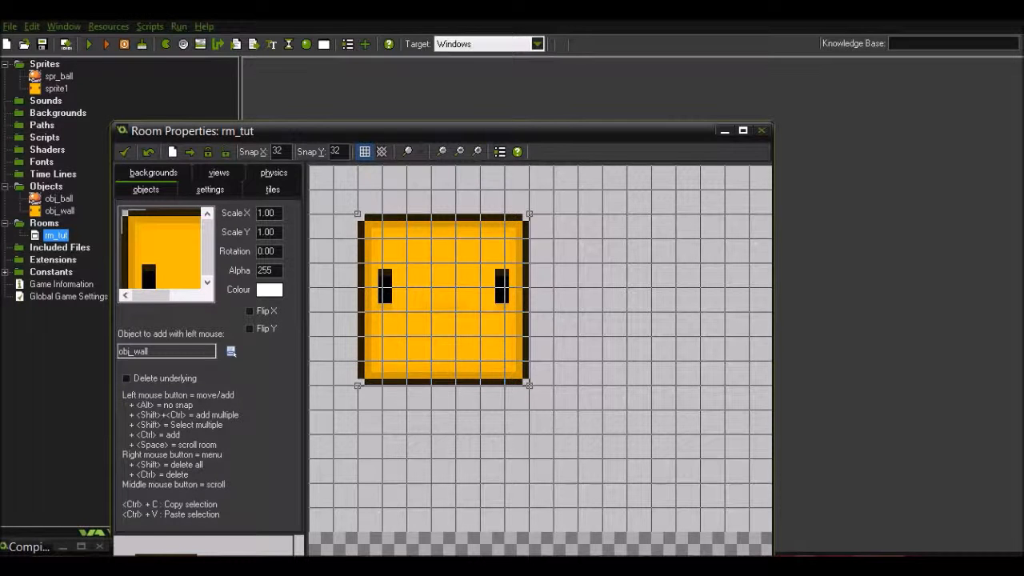
{"action": "right_click", "coordinate": [396, 240]}
{"action": "left_click", "coordinate": [418, 251]}
Choose obj_ball as the object to add, place a trial instance in the room, and delete it.
{"action": "left_click", "coordinate": [181, 261]}
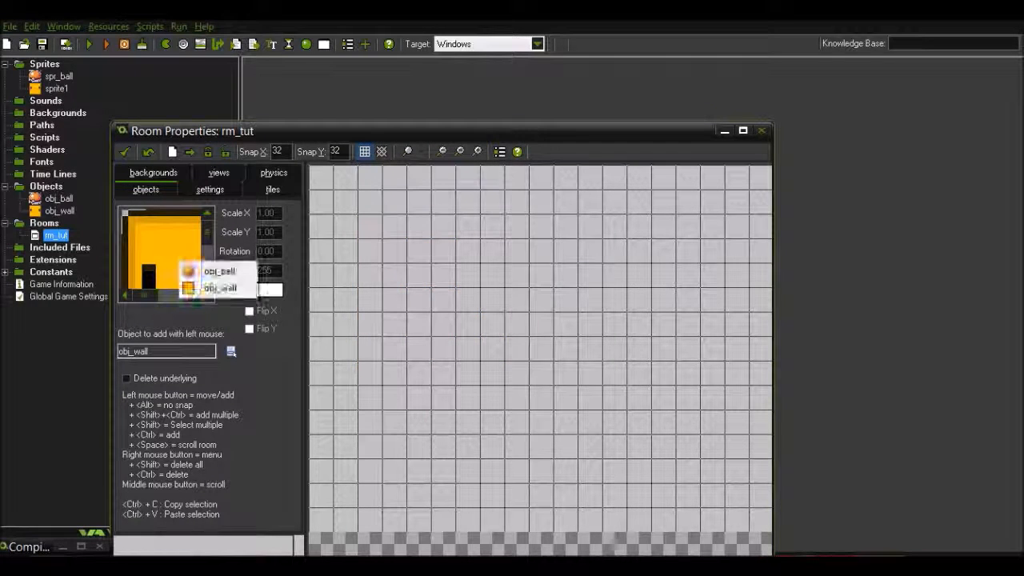
{"action": "left_click", "coordinate": [215, 271]}
{"action": "left_click_drag", "start_coordinate": [468, 251], "coordinate": [470, 301]}
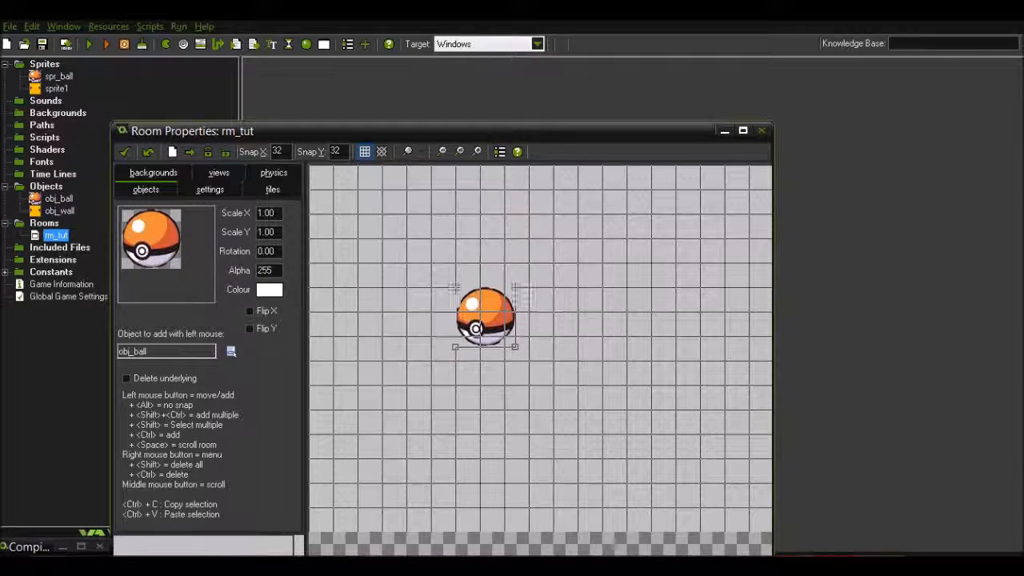
{"action": "right_click", "coordinate": [471, 307]}
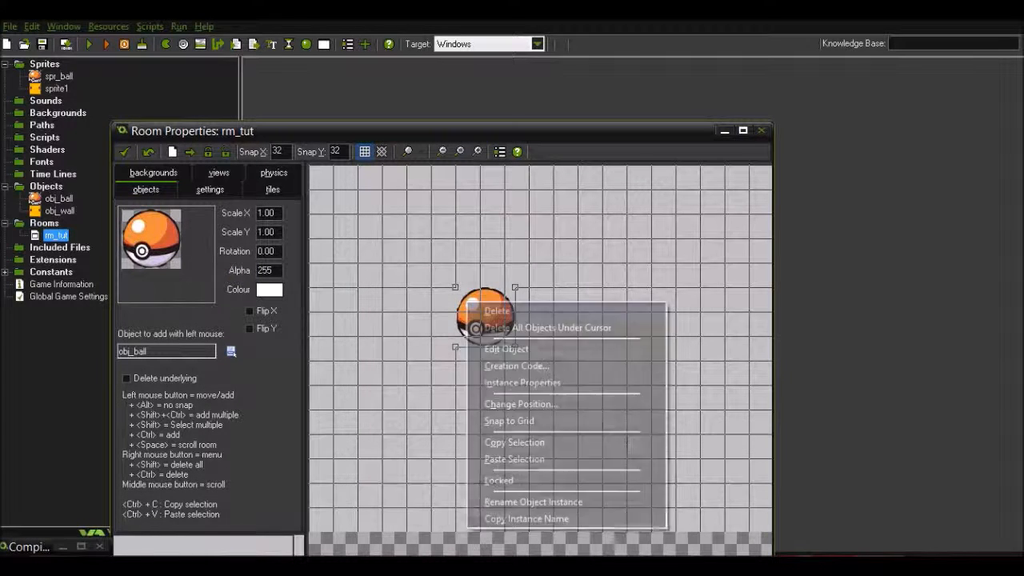
{"action": "left_click", "coordinate": [496, 311]}
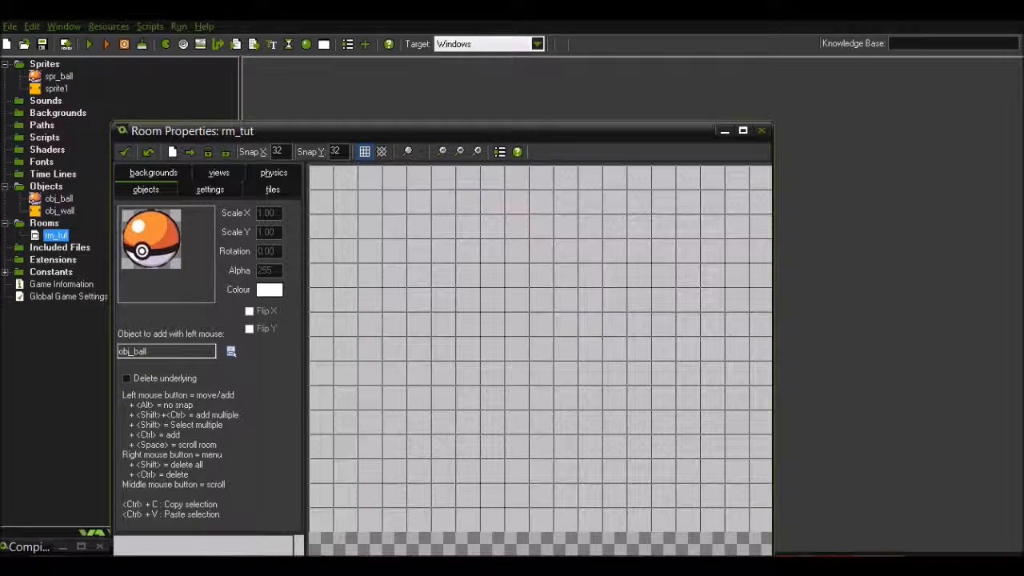
Set the rm_tut room's width and height to 1300 each.
{"action": "left_click", "coordinate": [210, 188]}
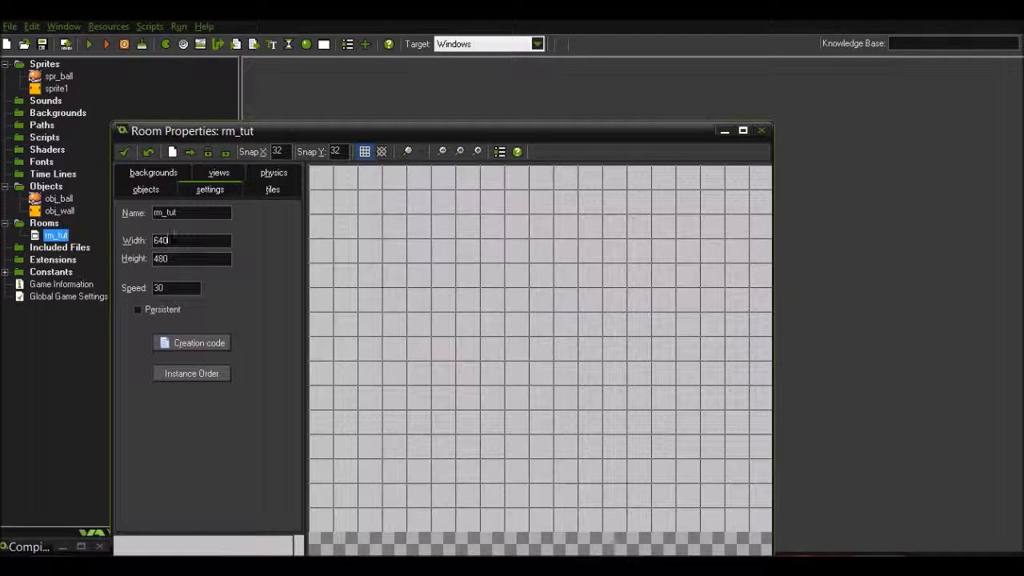
{"action": "double_click", "coordinate": [172, 240]}
{"action": "type", "text": "7"}
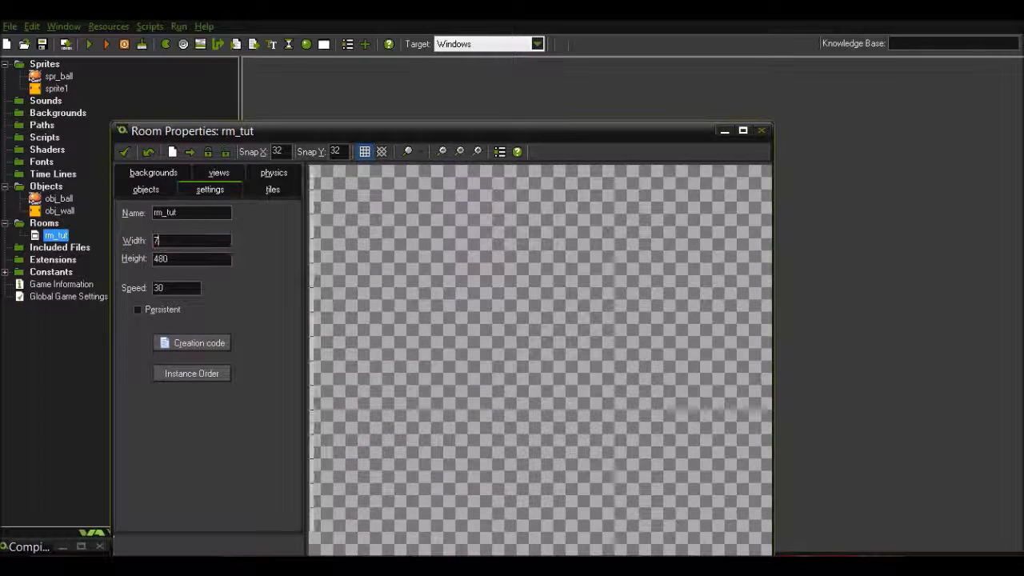
{"action": "type", "text": "300"}
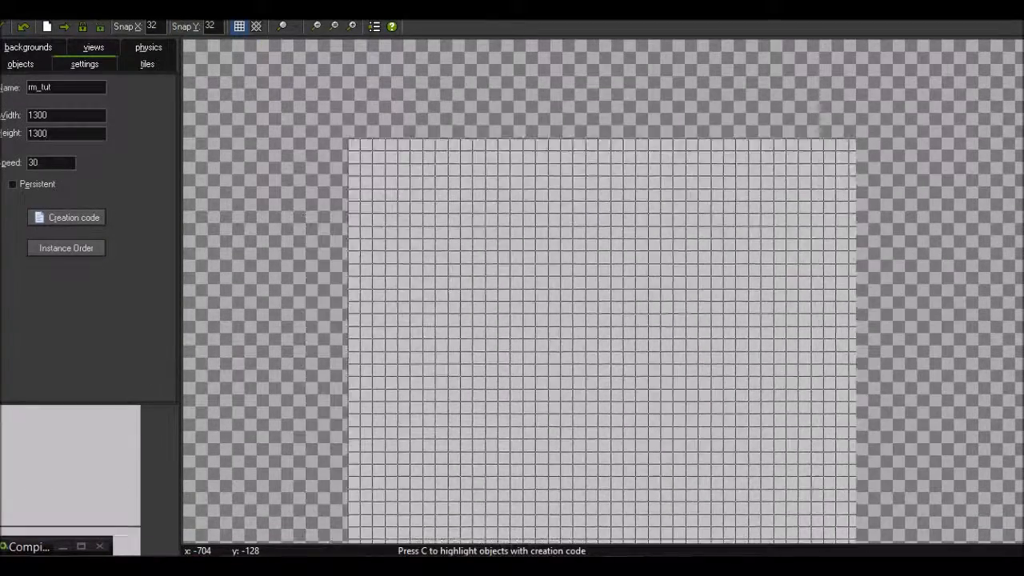
Place obj_wall instances edge to edge down the room's left side and along its top side from the upper-left corner.
{"action": "left_click_drag", "start_coordinate": [489, 416], "coordinate": [402, 417]}
{"action": "left_click_drag", "start_coordinate": [370, 374], "coordinate": [365, 204]}
{"action": "left_click_drag", "start_coordinate": [386, 154], "coordinate": [365, 118]}
{"action": "left_click_drag", "start_coordinate": [505, 145], "coordinate": [452, 117]}
{"action": "left_click_drag", "start_coordinate": [576, 142], "coordinate": [539, 118]}
{"action": "left_click_drag", "start_coordinate": [641, 118], "coordinate": [627, 118]}
{"action": "left_click_drag", "start_coordinate": [727, 118], "coordinate": [714, 118]}
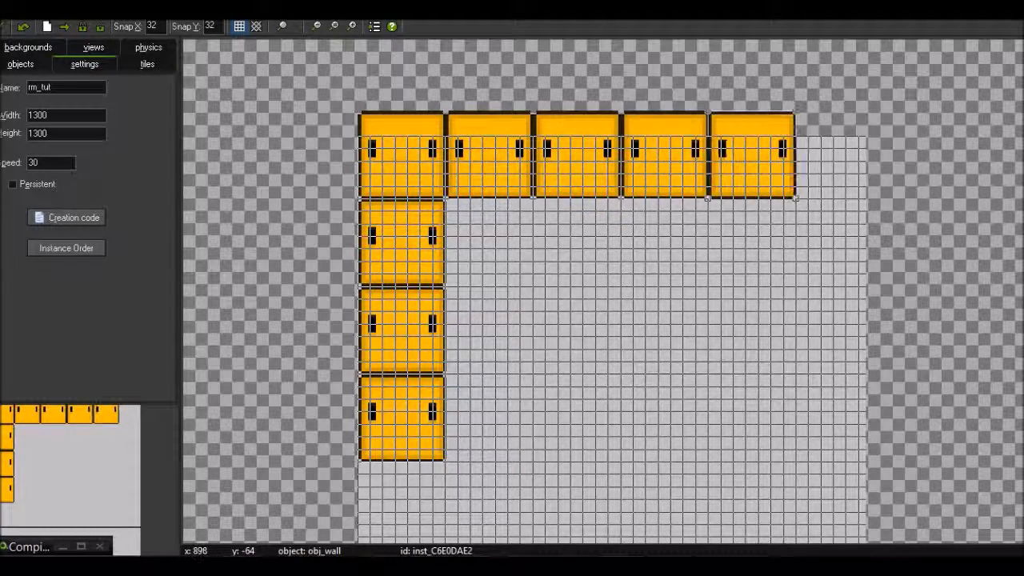
Place obj_wall instances at the room's upper-right corner and down the upper part of its right side.
{"action": "left_click", "coordinate": [829, 118]}
{"action": "left_click_drag", "start_coordinate": [829, 118], "coordinate": [803, 117]}
{"action": "left_click", "coordinate": [815, 228]}
{"action": "left_click_drag", "start_coordinate": [815, 230], "coordinate": [802, 205]}
{"action": "left_click_drag", "start_coordinate": [803, 318], "coordinate": [803, 293]}
Close the wall ring with obj_wall instances on the rest of the left side, the bottom row and the lower right side.
{"action": "middle_click_drag", "start_coordinate": [202, 418], "coordinate": [205, 310]}
{"action": "left_click_drag", "start_coordinate": [382, 386], "coordinate": [368, 360]}
{"action": "mouse_move", "coordinate": [380, 454]}
{"action": "left_mouse_down"}
{"action": "mouse_move", "coordinate": [356, 449]}
{"action": "mouse_move", "coordinate": [367, 448]}
{"action": "left_mouse_up"}
{"action": "left_click_drag", "start_coordinate": [558, 462], "coordinate": [456, 448]}
{"action": "left_click_drag", "start_coordinate": [579, 449], "coordinate": [544, 448]}
{"action": "left_click_drag", "start_coordinate": [657, 438], "coordinate": [631, 448]}
{"action": "left_click_drag", "start_coordinate": [755, 449], "coordinate": [718, 449]}
{"action": "left_click_drag", "start_coordinate": [832, 449], "coordinate": [805, 448]}
{"action": "mouse_move", "coordinate": [820, 362]}
{"action": "left_mouse_down"}
{"action": "mouse_move", "coordinate": [805, 361]}
{"action": "mouse_move", "coordinate": [806, 349]}
{"action": "mouse_move", "coordinate": [805, 361]}
{"action": "left_mouse_up"}
{"action": "left_click_drag", "start_coordinate": [832, 312], "coordinate": [805, 273]}
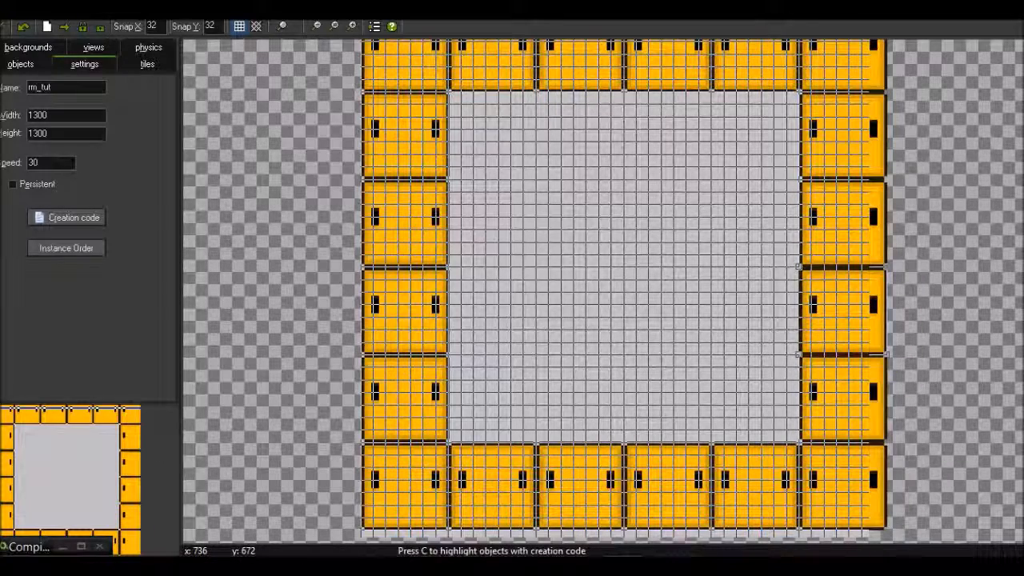
Choose obj_ball as the object to add, place one instance inside the wall ring, and save the room.
{"action": "left_click", "coordinate": [20, 64]}
{"action": "left_click", "coordinate": [55, 152]}
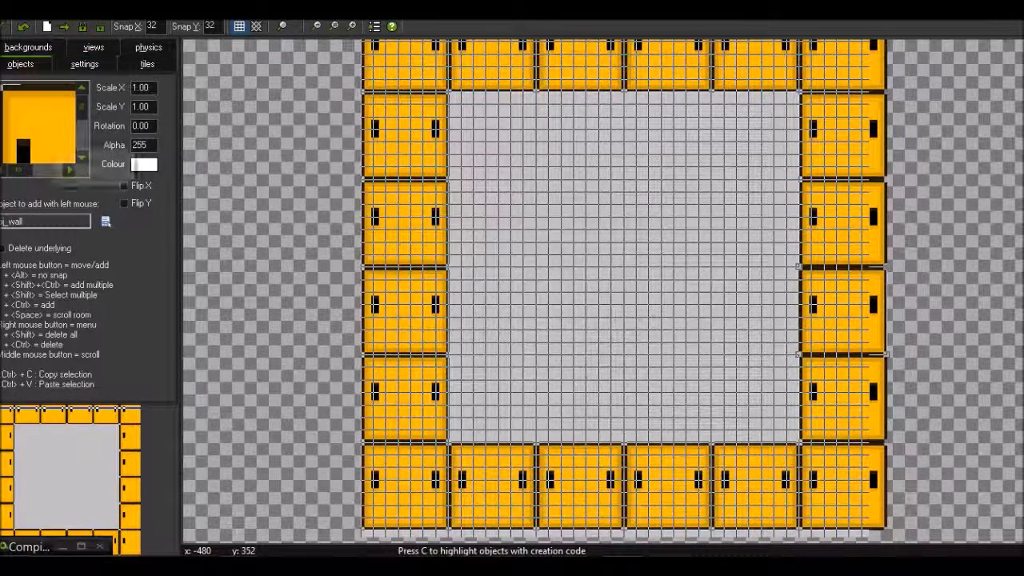
{"action": "left_click", "coordinate": [96, 159]}
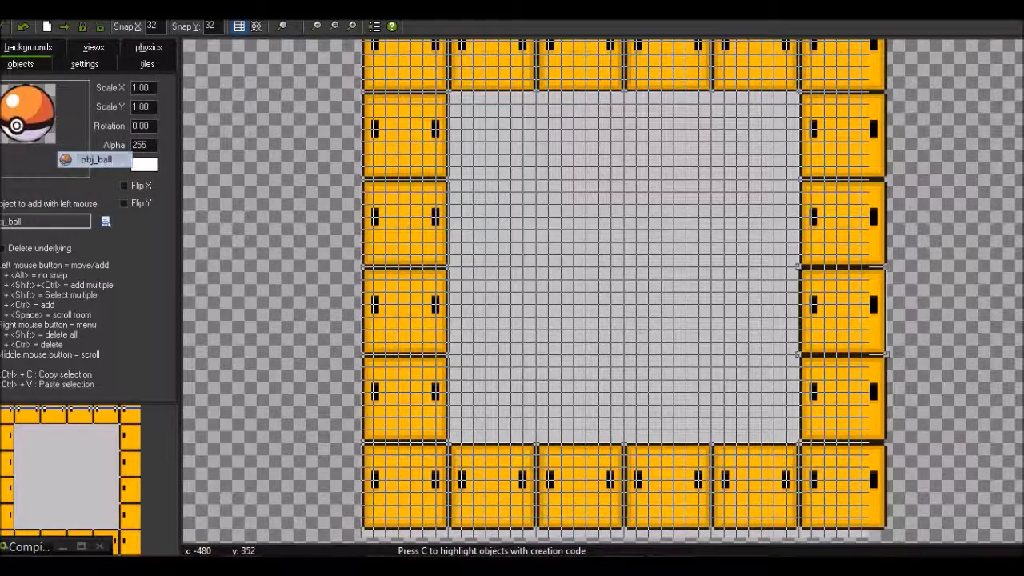
{"action": "left_click", "coordinate": [560, 247]}
{"action": "left_click_drag", "start_coordinate": [558, 250], "coordinate": [595, 324]}
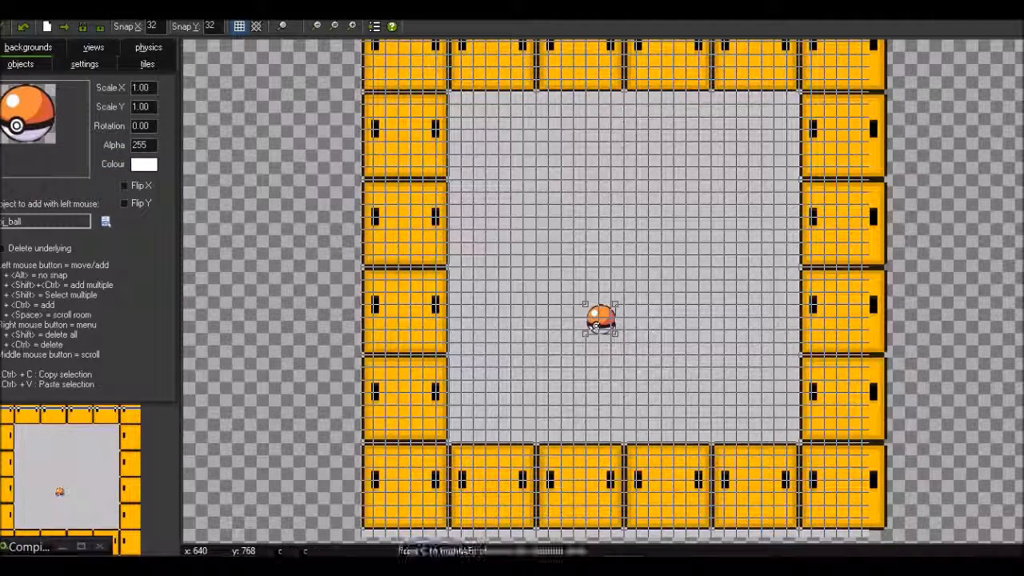
{"action": "left_click", "coordinate": [9, 26]}
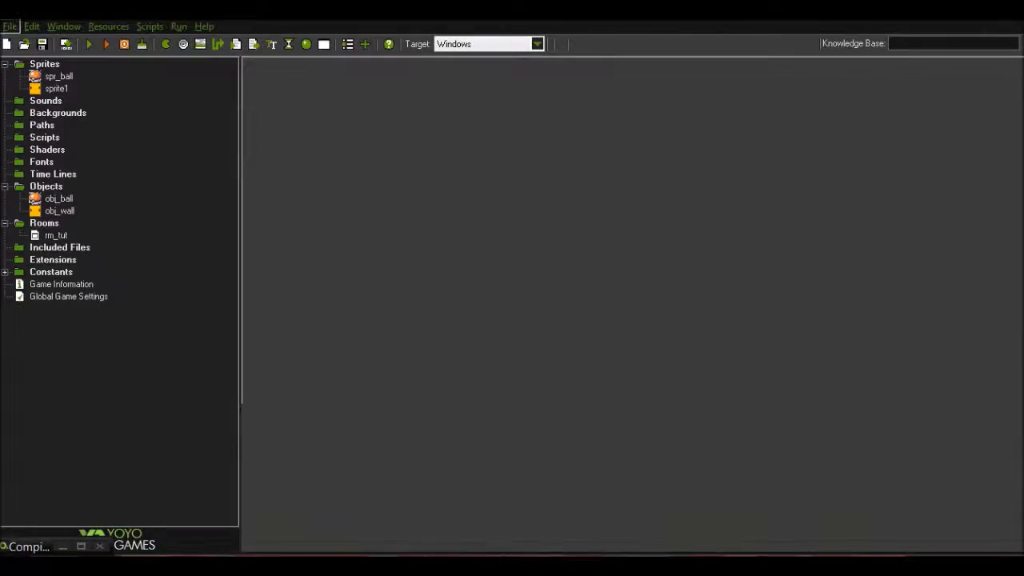
Run the game to check the room with its walls and ball, and close the game.
{"action": "left_click", "coordinate": [50, 235]}
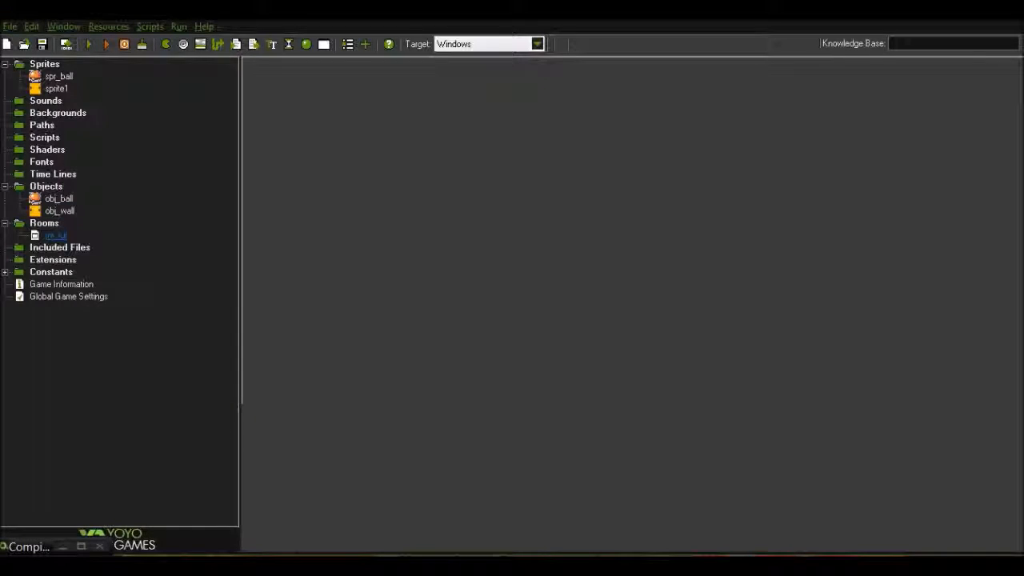
{"action": "left_click", "coordinate": [54, 235]}
{"action": "left_click", "coordinate": [89, 44]}
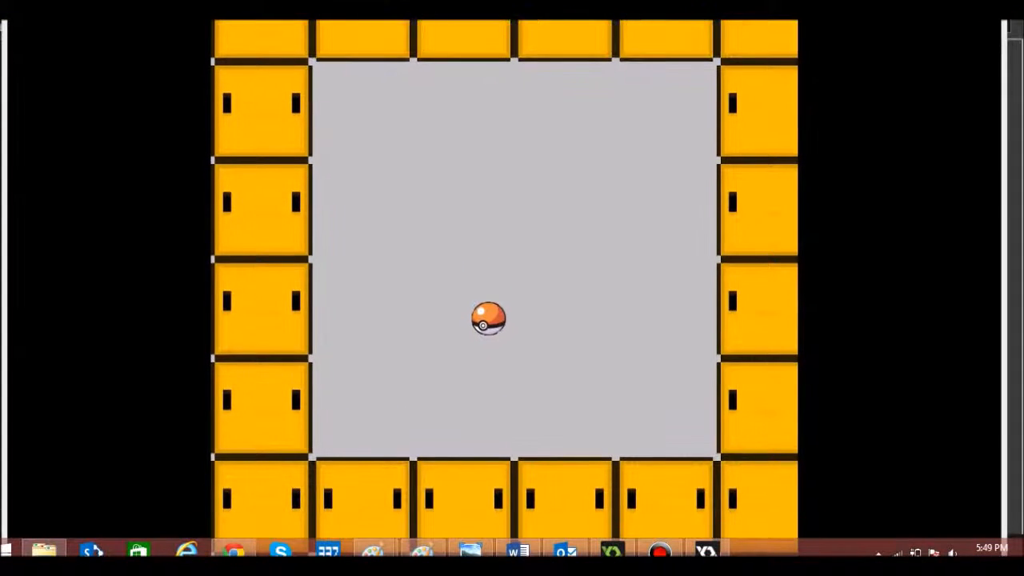
{"action": "key", "text": "Escape"}
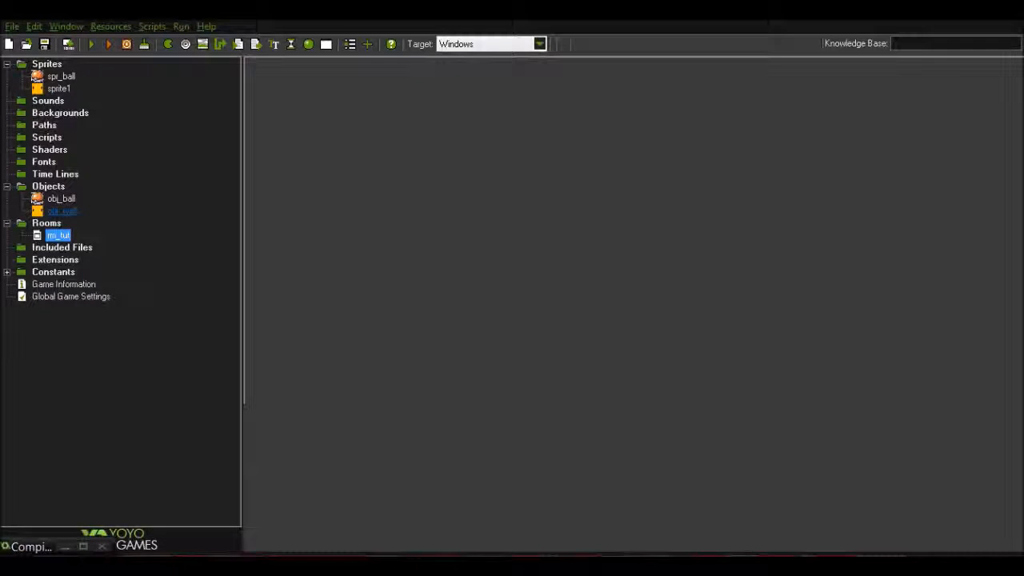
Add a Create event to obj_ball.
{"action": "double_click", "coordinate": [60, 198]}
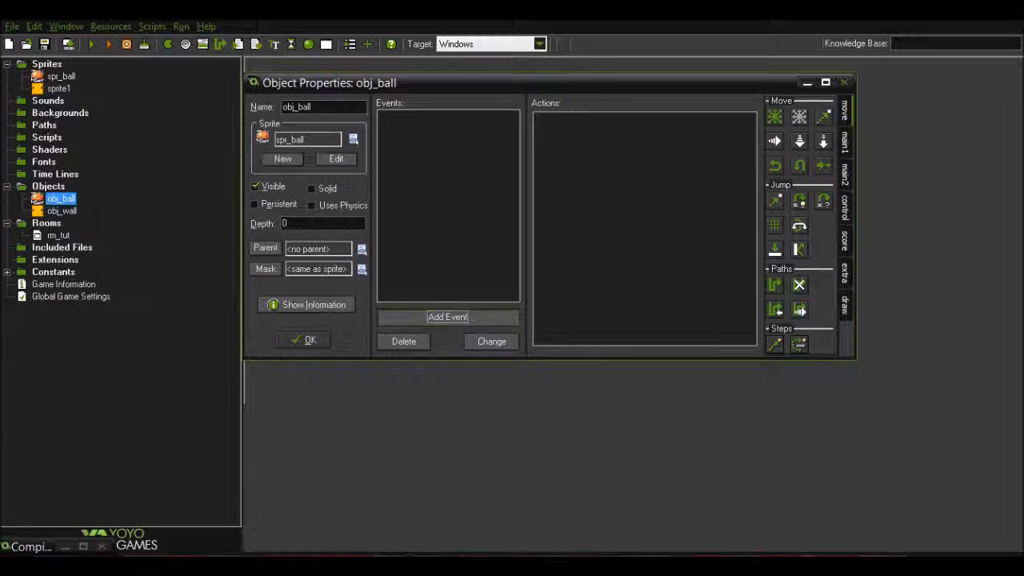
{"action": "left_click", "coordinate": [447, 317]}
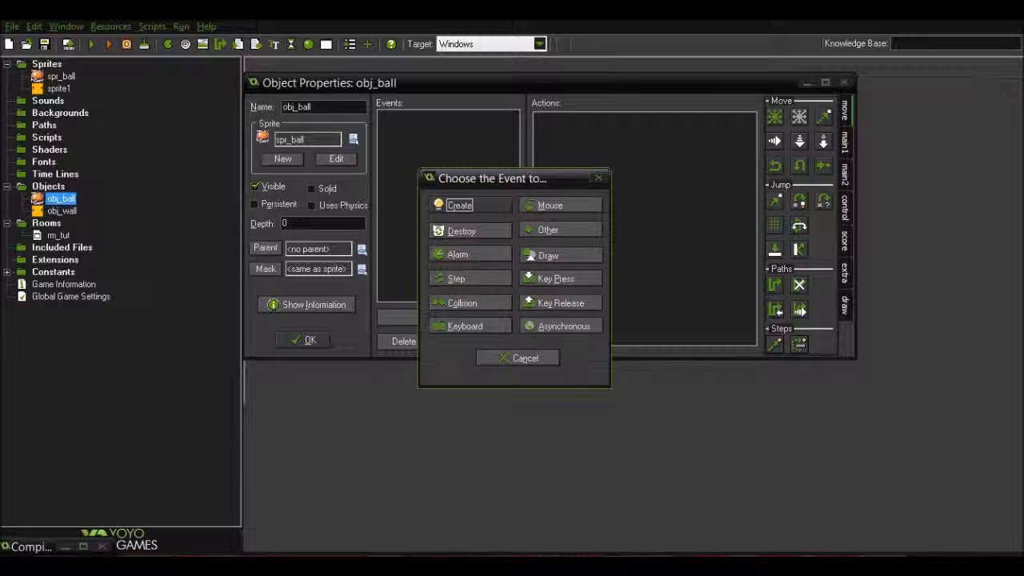
{"action": "left_click", "coordinate": [470, 207]}
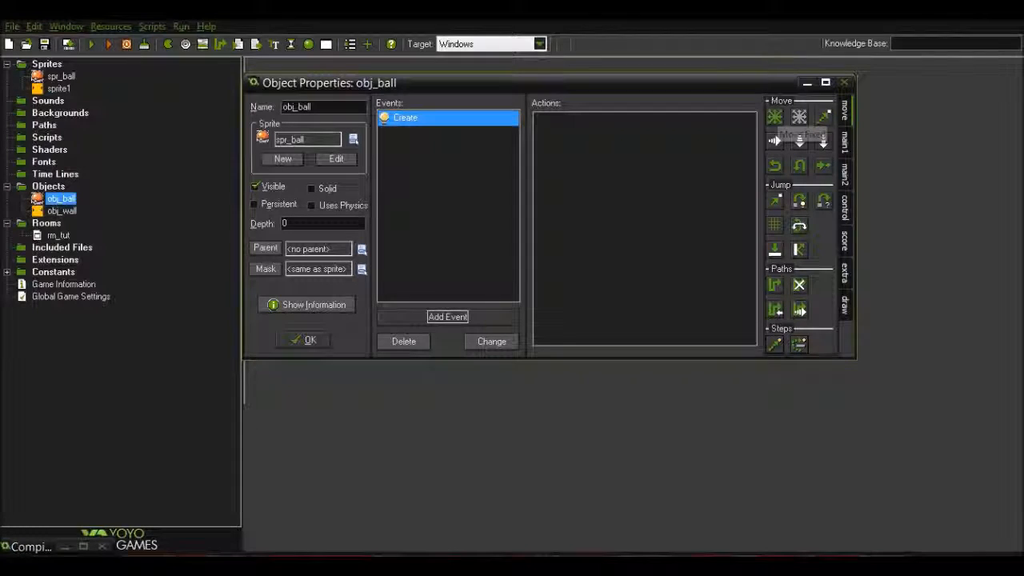
{"action": "left_click_drag", "start_coordinate": [774, 117], "coordinate": [644, 200]}
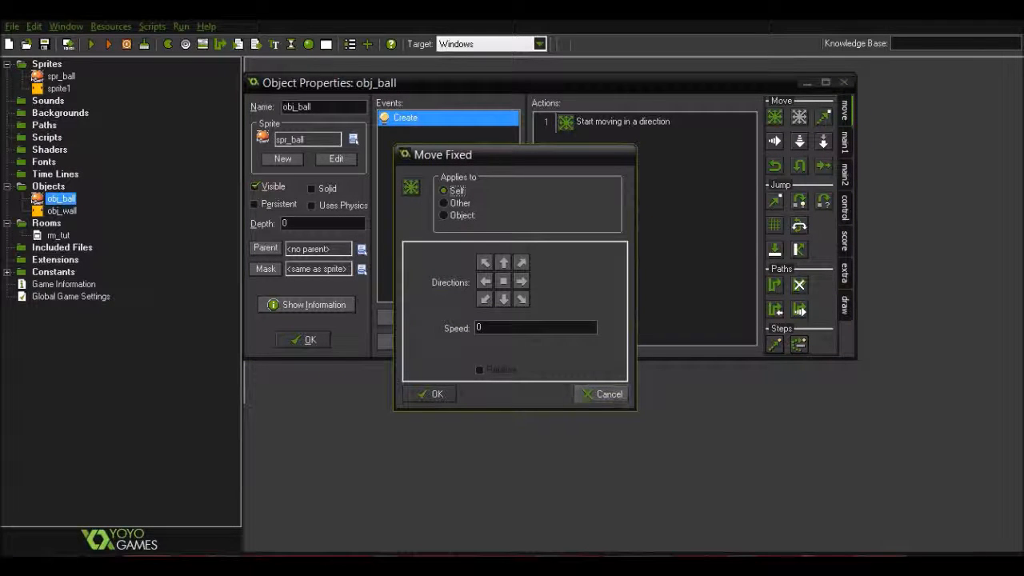
{"action": "left_click", "coordinate": [601, 393]}
{"action": "left_click_drag", "start_coordinate": [799, 116], "coordinate": [644, 200]}
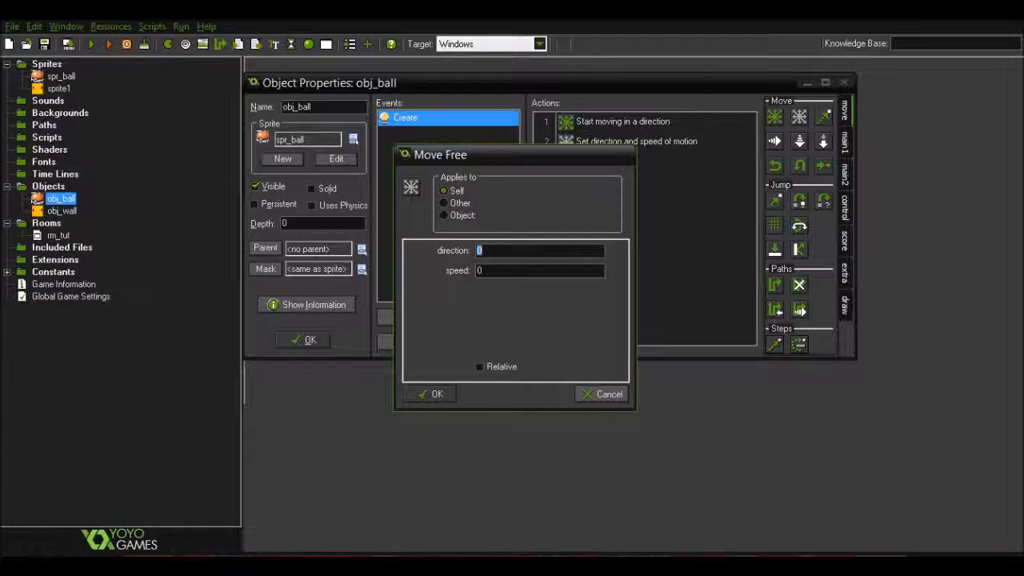
{"action": "left_click", "coordinate": [602, 393]}
{"action": "left_click", "coordinate": [614, 122]}
{"action": "key", "text": "Delete"}
{"action": "key", "text": "Delete"}
Add a Move Free action to obj_ball's Create event with direction 360 and speed 8.
{"action": "left_click_drag", "start_coordinate": [799, 117], "coordinate": [608, 128]}
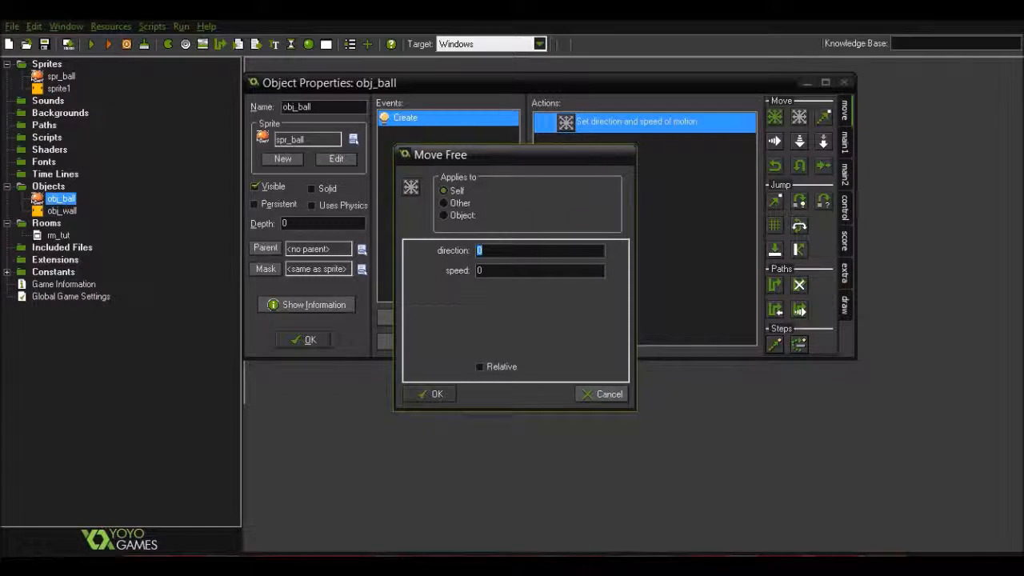
{"action": "type", "text": "360"}
{"action": "key", "text": "Tab"}
{"action": "key", "text": "BackSpace"}
{"action": "type", "text": "4"}
{"action": "key", "text": "BackSpace"}
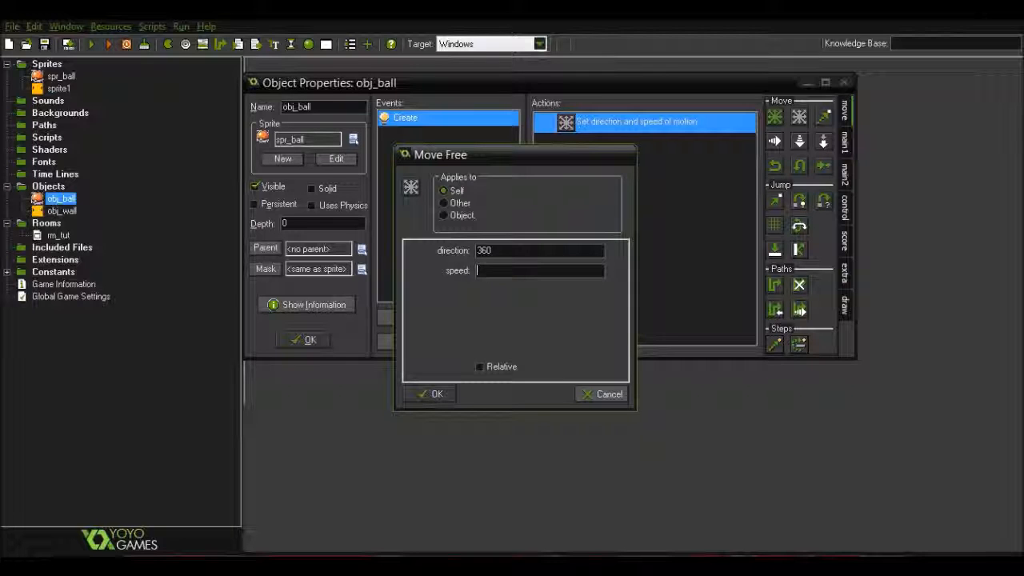
{"action": "type", "text": "8"}
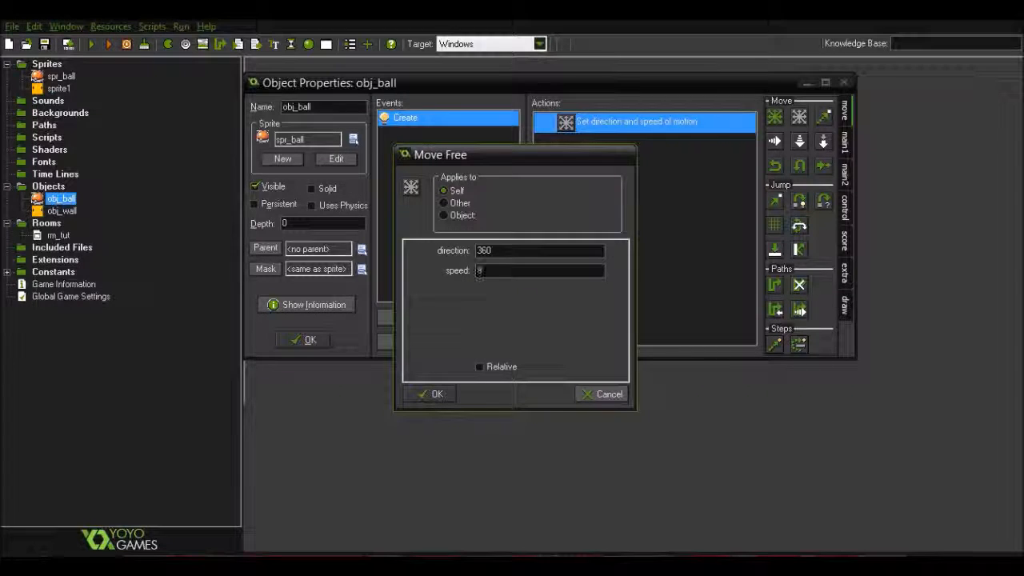
{"action": "left_click", "coordinate": [430, 394]}
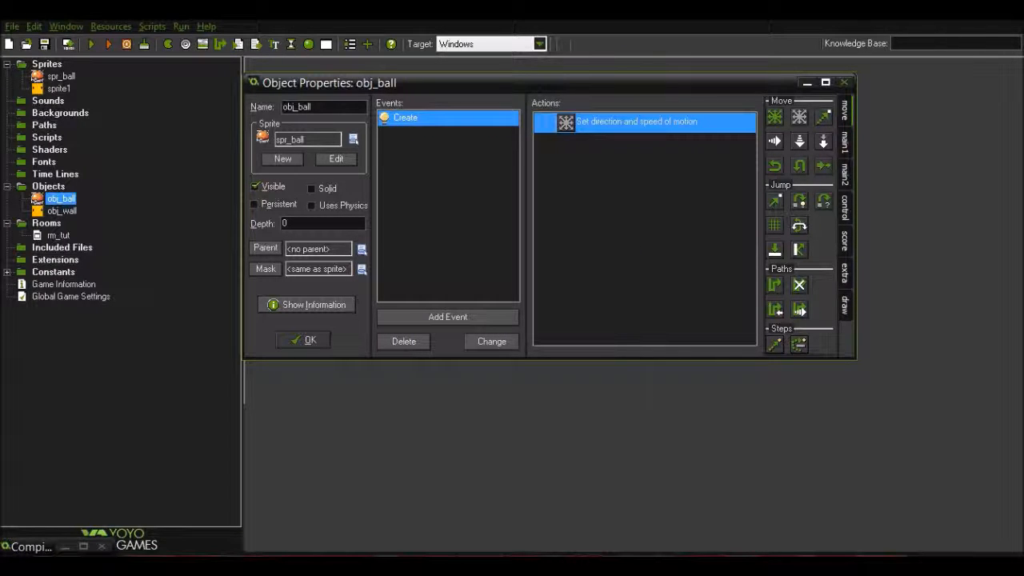
Add a Collision event with obj_wall to obj_ball.
{"action": "left_click", "coordinate": [845, 142]}
{"action": "left_click", "coordinate": [844, 174]}
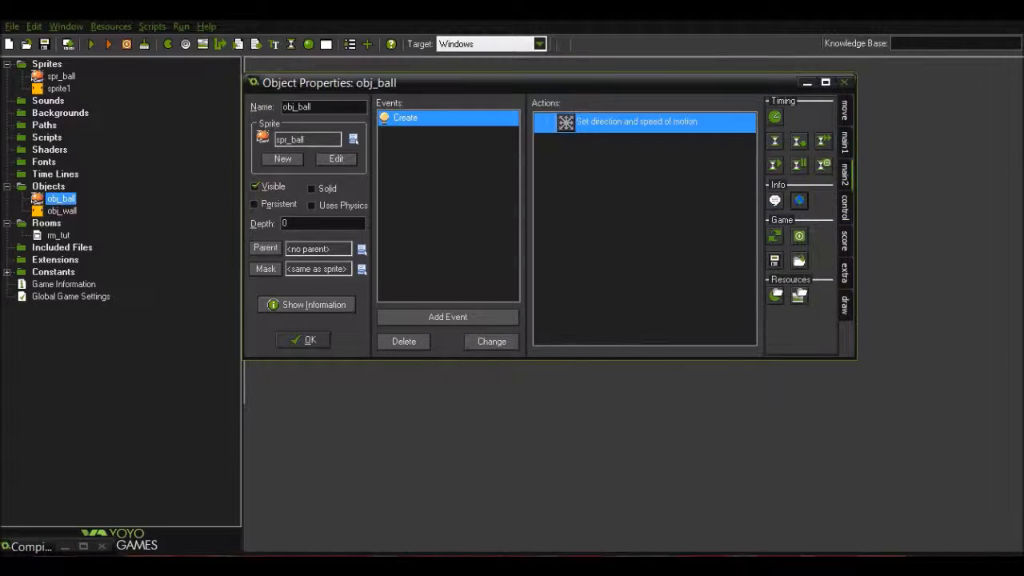
{"action": "left_click", "coordinate": [447, 316]}
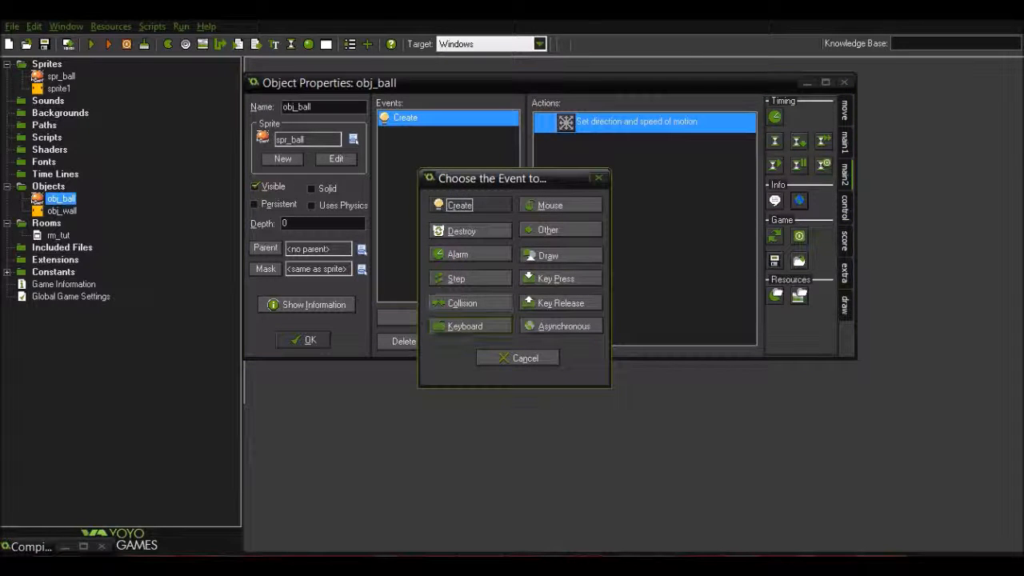
{"action": "left_click", "coordinate": [462, 302]}
{"action": "left_click", "coordinate": [496, 322]}
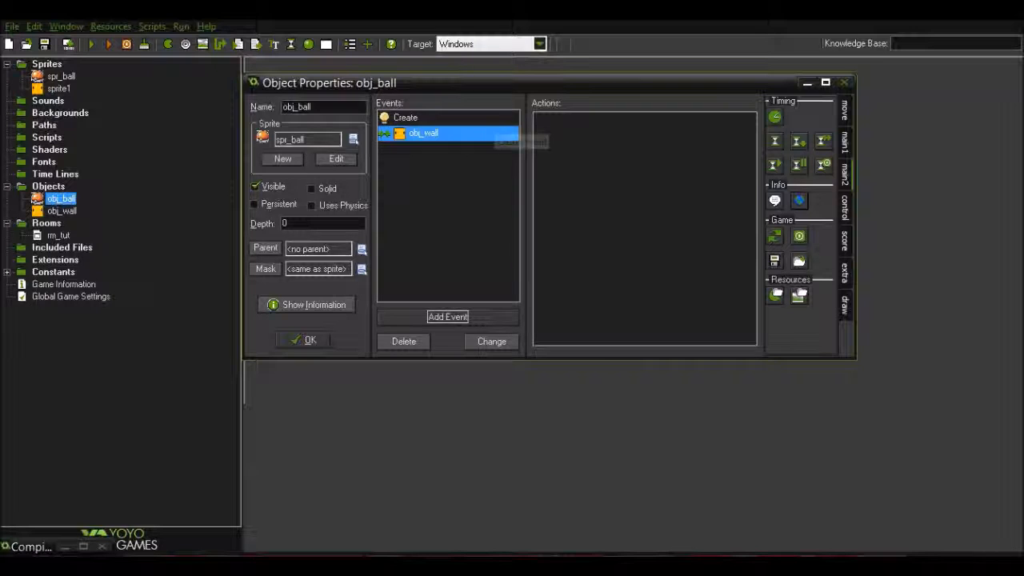
Add a Bounce action to the obj_wall collision event, not precisely and against solid objects, and save obj_ball.
{"action": "left_click", "coordinate": [844, 143]}
{"action": "left_click", "coordinate": [845, 111]}
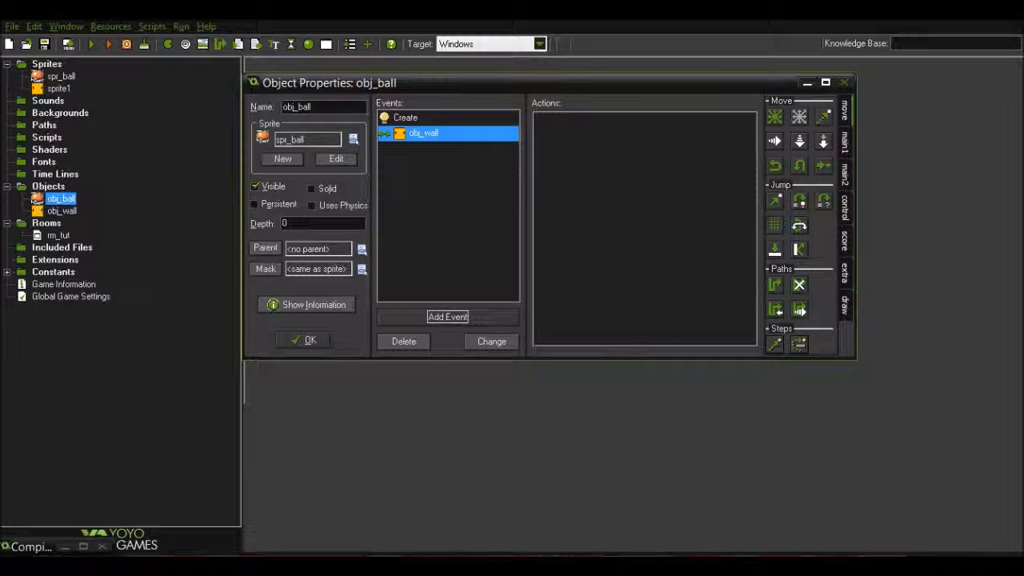
{"action": "left_click_drag", "start_coordinate": [799, 250], "coordinate": [645, 228]}
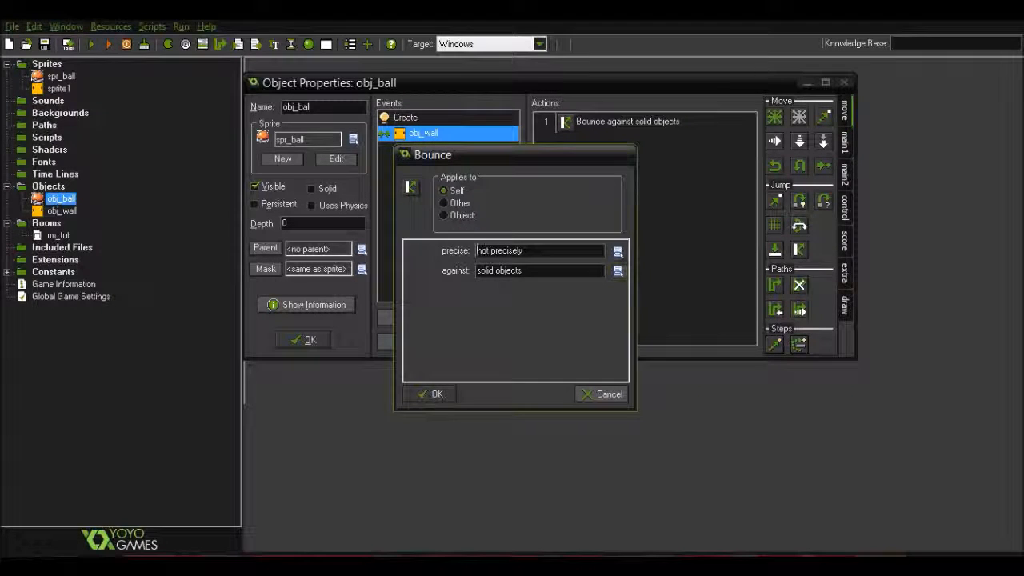
{"action": "left_click", "coordinate": [433, 393]}
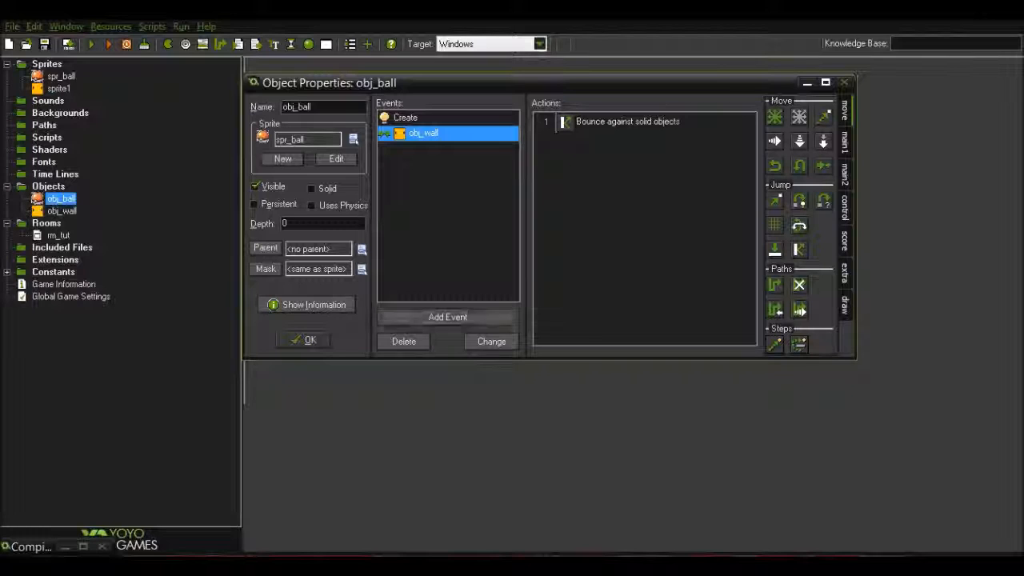
{"action": "left_click", "coordinate": [307, 340]}
Make obj_wall solid and save the object.
{"action": "double_click", "coordinate": [56, 210]}
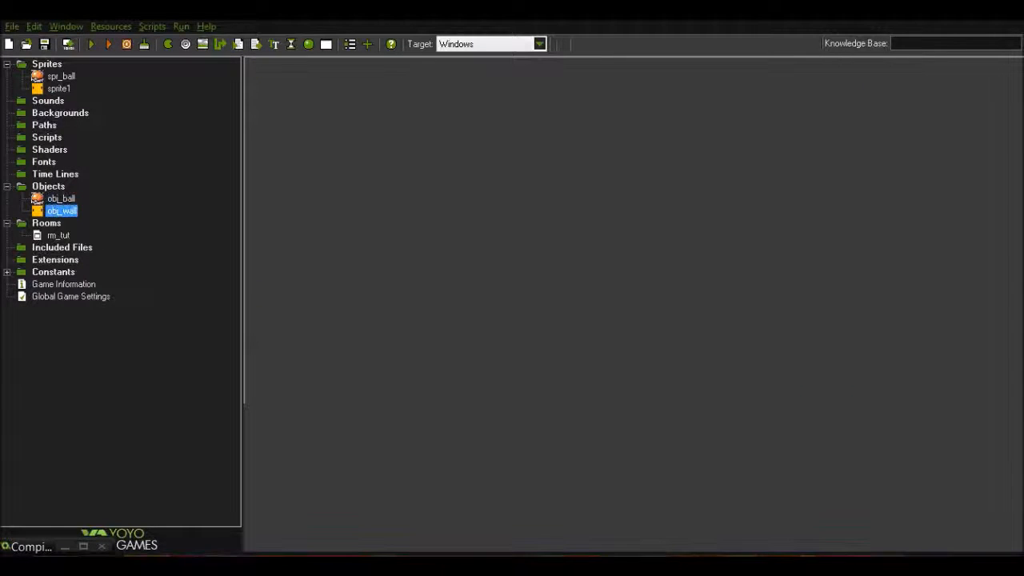
{"action": "left_click", "coordinate": [314, 188]}
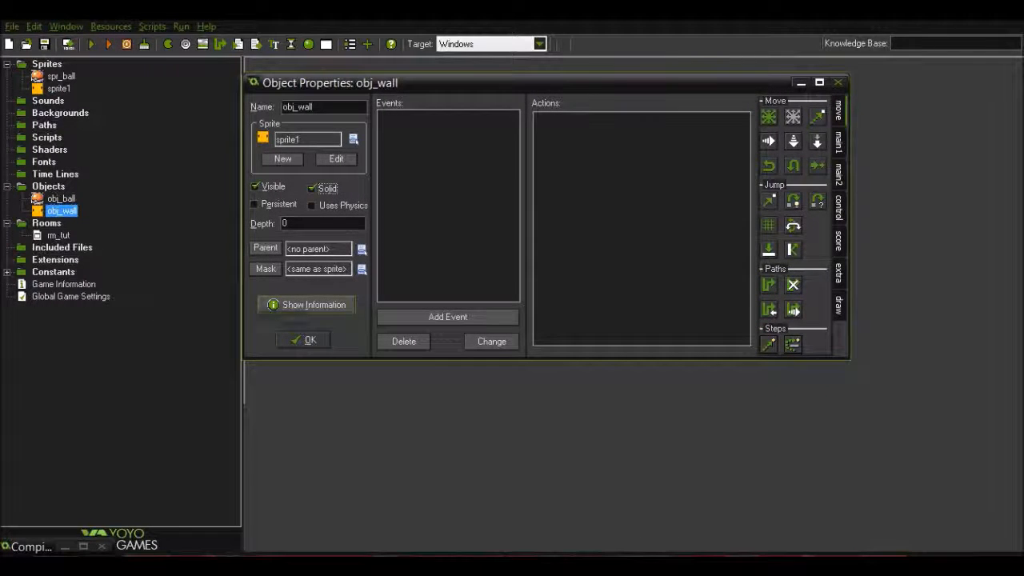
{"action": "left_click", "coordinate": [304, 340]}
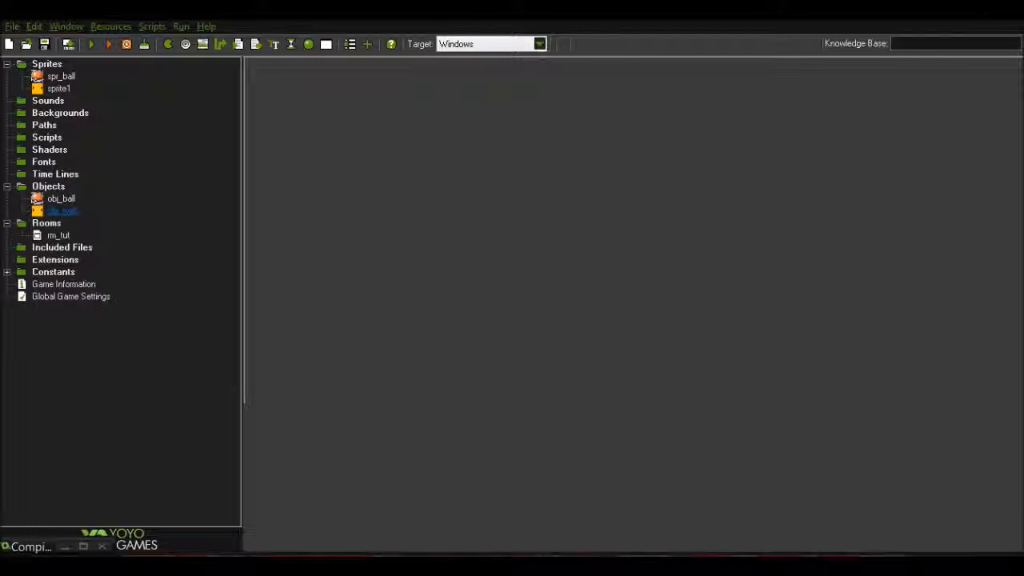
Check obj_wall's Solid setting and the rm_tut room.
{"action": "double_click", "coordinate": [62, 210]}
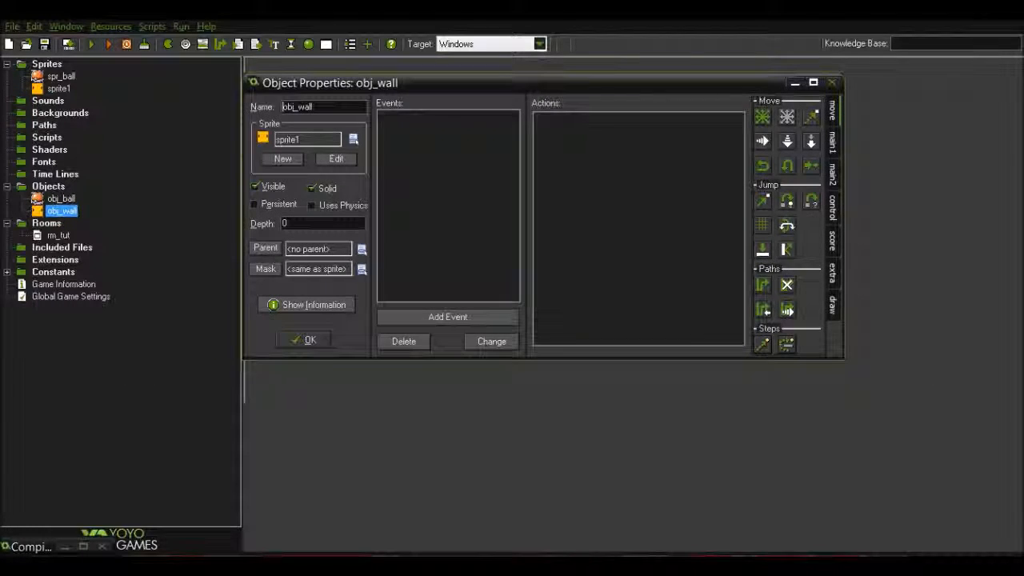
{"action": "left_click", "coordinate": [303, 340]}
{"action": "double_click", "coordinate": [57, 235]}
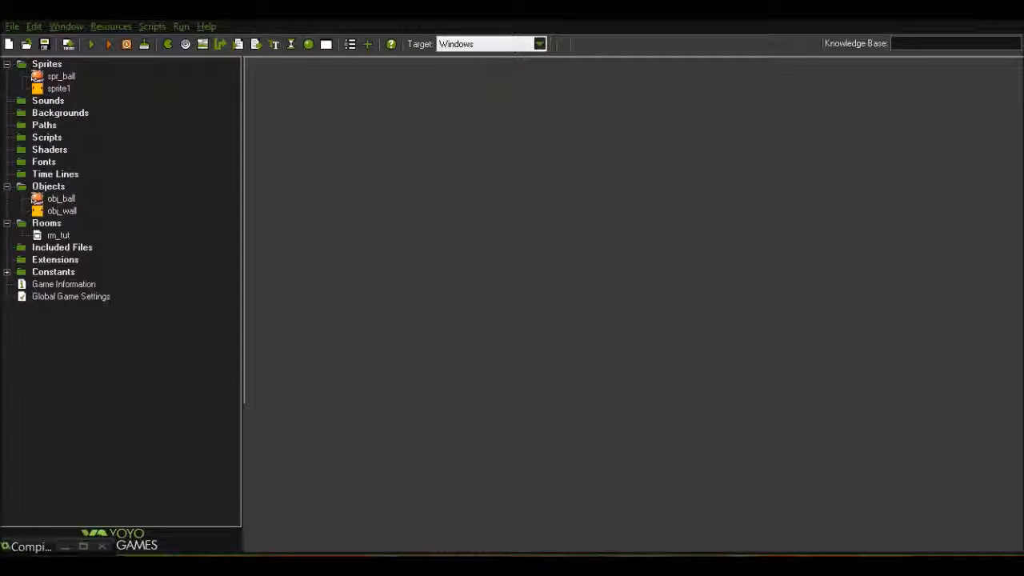
{"action": "double_click", "coordinate": [57, 235]}
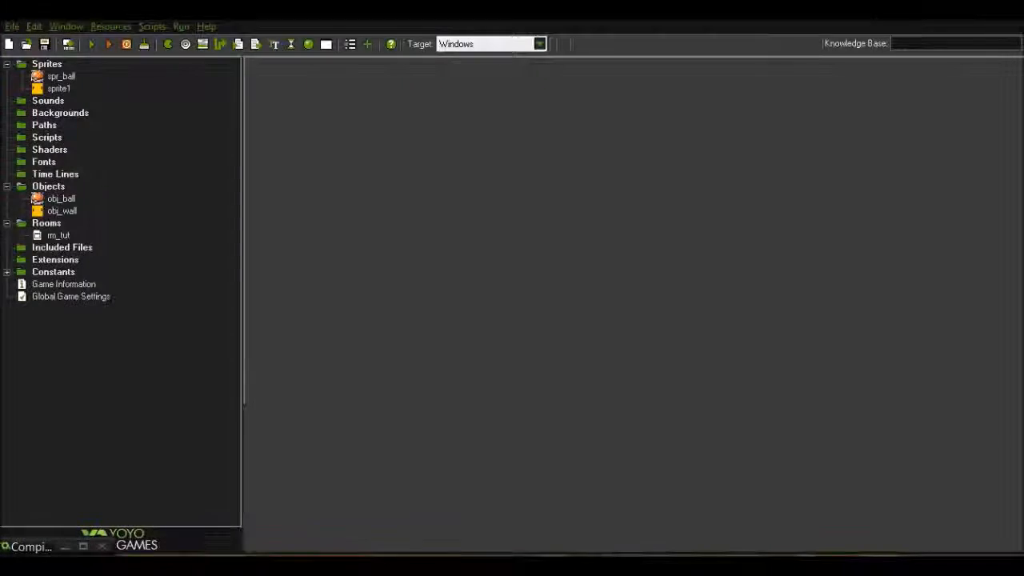
Review the actions in obj_ball's Create and obj_wall collision events, and reopen obj_wall's properties.
{"action": "double_click", "coordinate": [61, 198]}
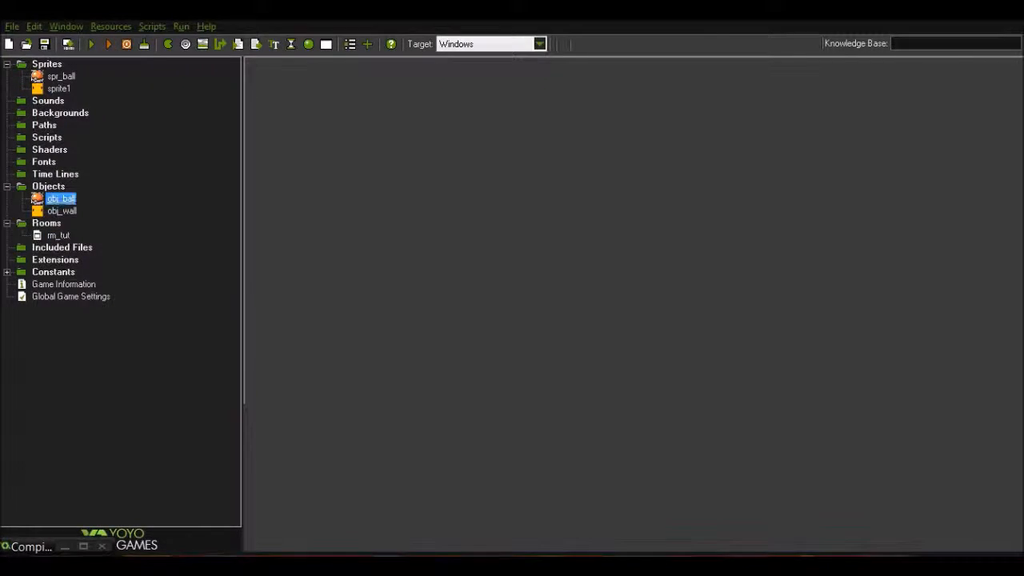
{"action": "left_click", "coordinate": [429, 130]}
{"action": "left_click", "coordinate": [421, 120]}
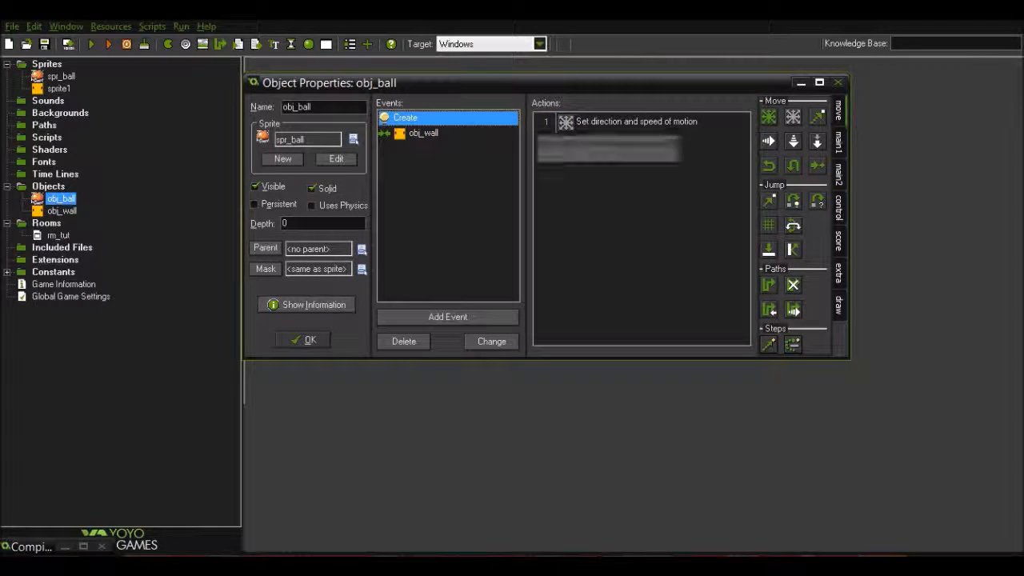
{"action": "left_click", "coordinate": [448, 134]}
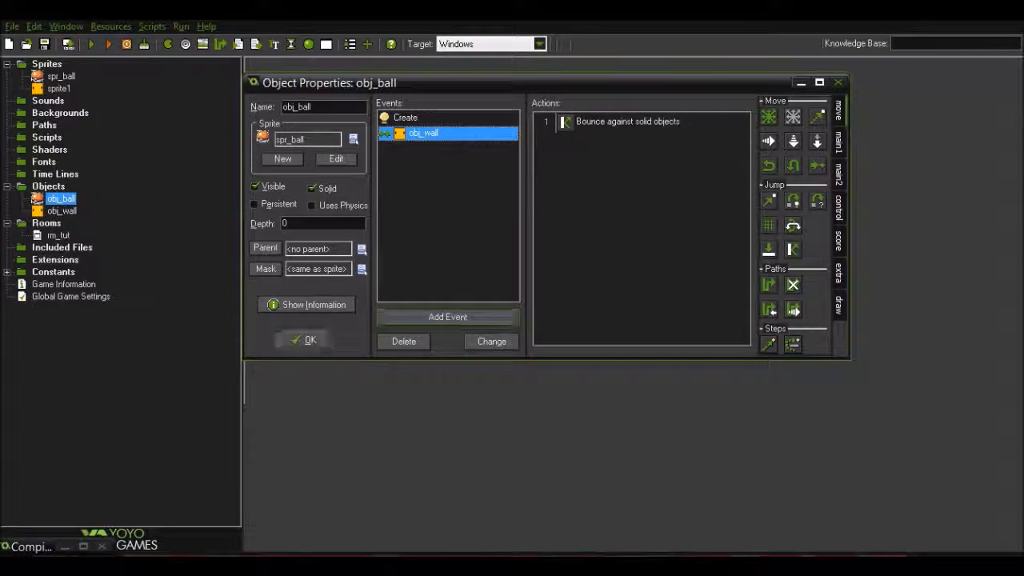
{"action": "left_click", "coordinate": [303, 340]}
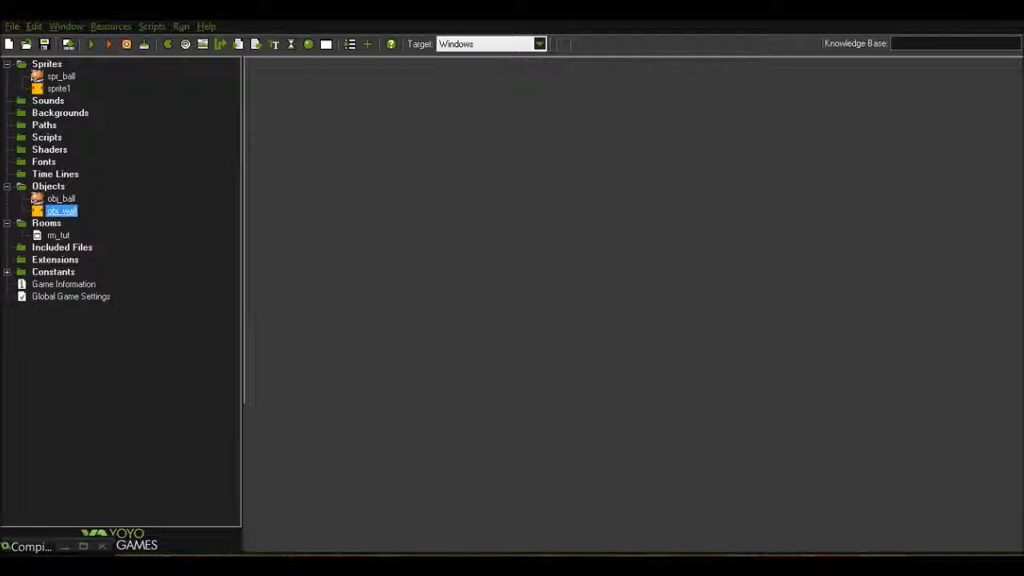
{"action": "double_click", "coordinate": [62, 211]}
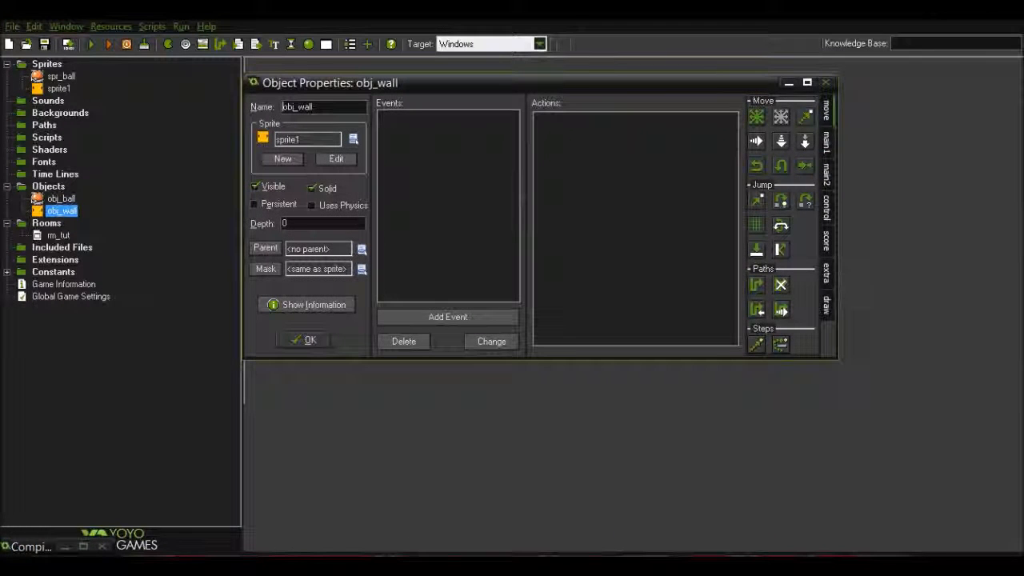
Close obj_wall's properties, add a Left Pressed mouse event to obj_ball and display the score actions.
{"action": "left_click", "coordinate": [303, 340]}
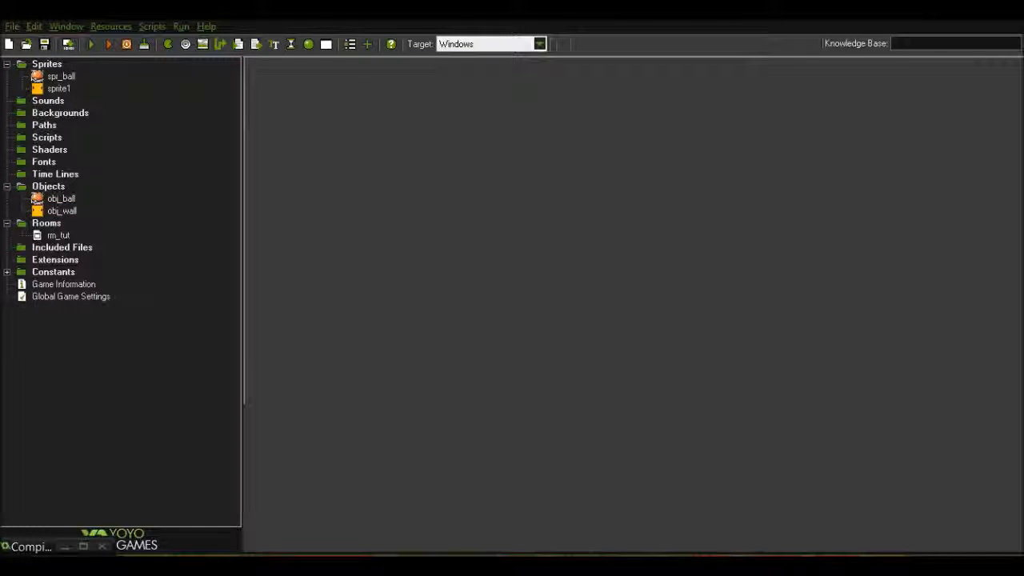
{"action": "double_click", "coordinate": [61, 198]}
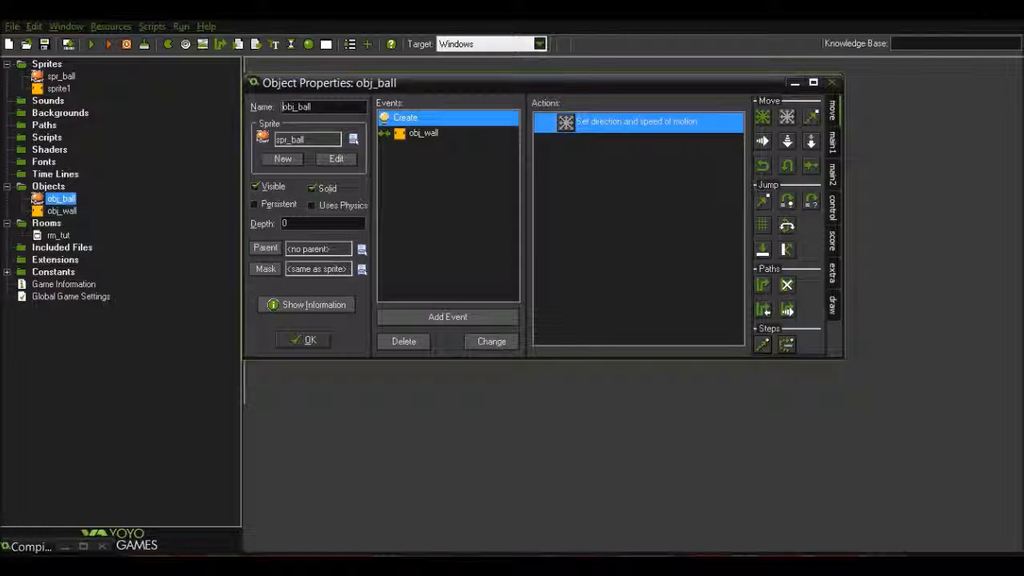
{"action": "left_click", "coordinate": [447, 317]}
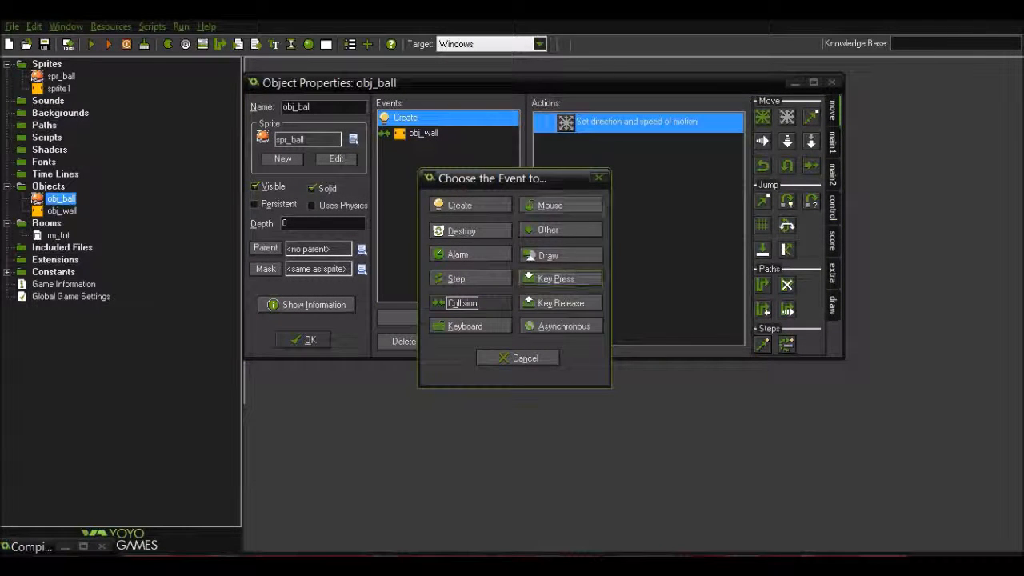
{"action": "left_click", "coordinate": [550, 204]}
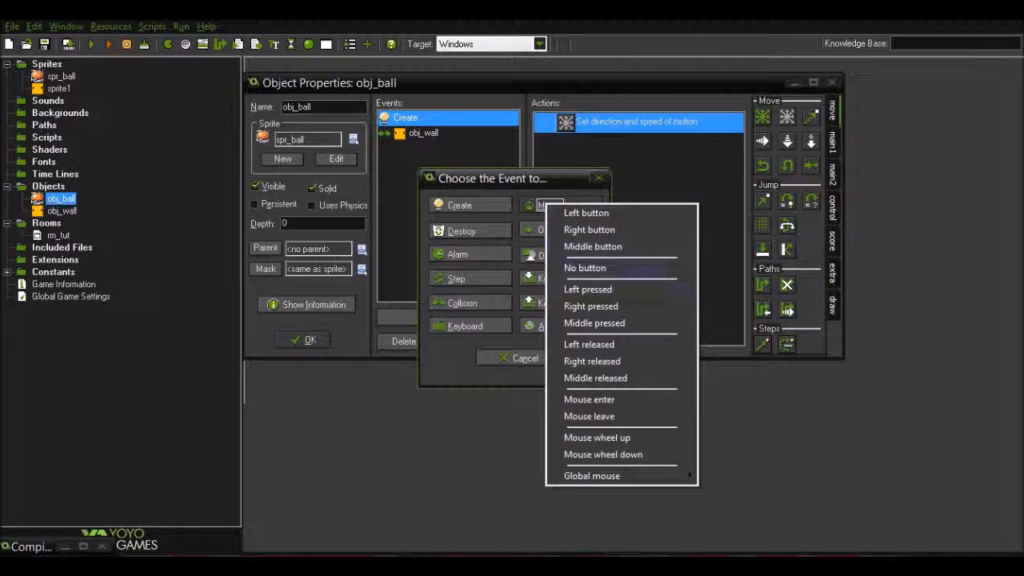
{"action": "left_click", "coordinate": [588, 289]}
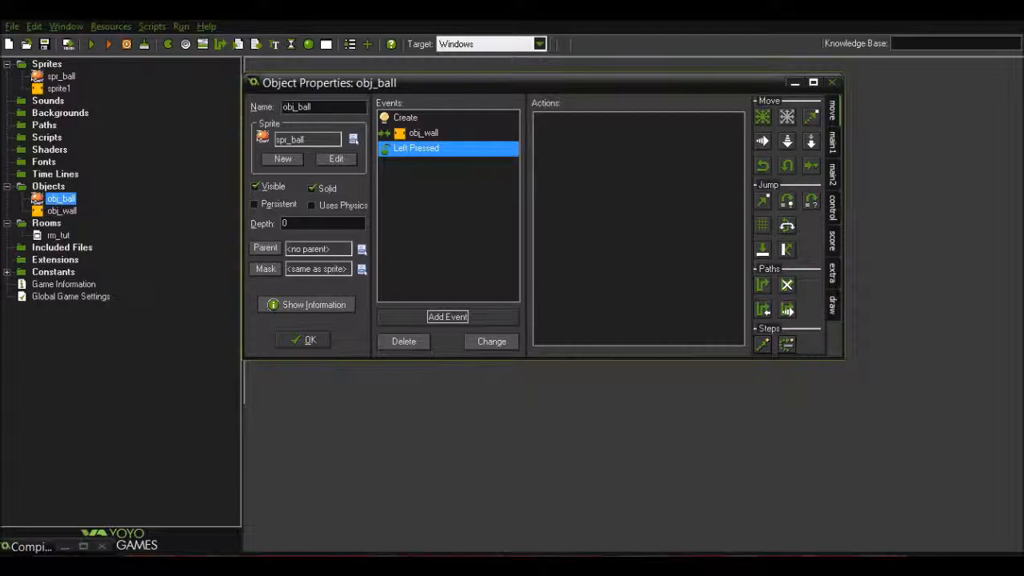
{"action": "left_click", "coordinate": [833, 143]}
{"action": "left_click", "coordinate": [832, 172]}
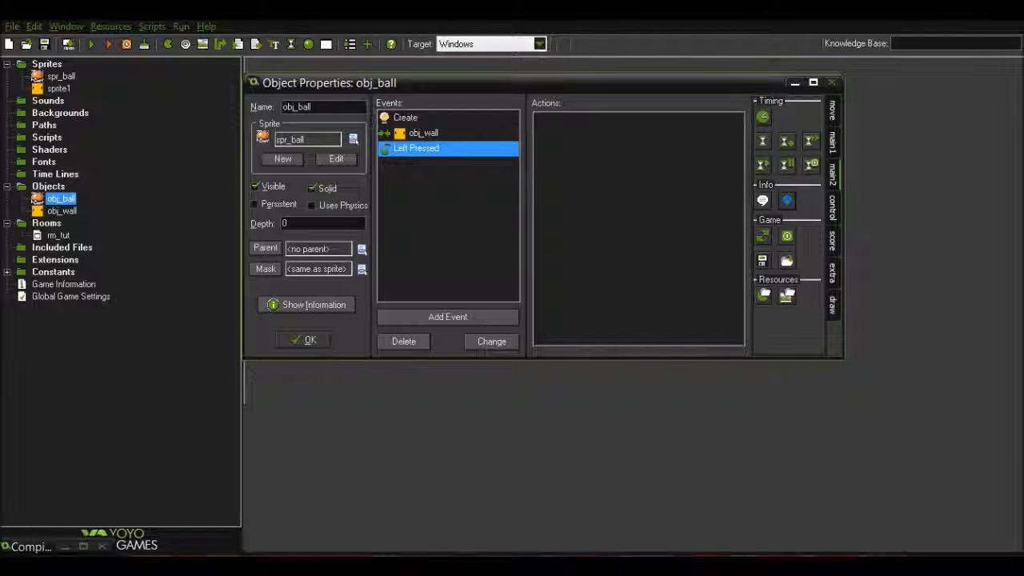
{"action": "left_click", "coordinate": [832, 206]}
{"action": "left_click", "coordinate": [832, 240]}
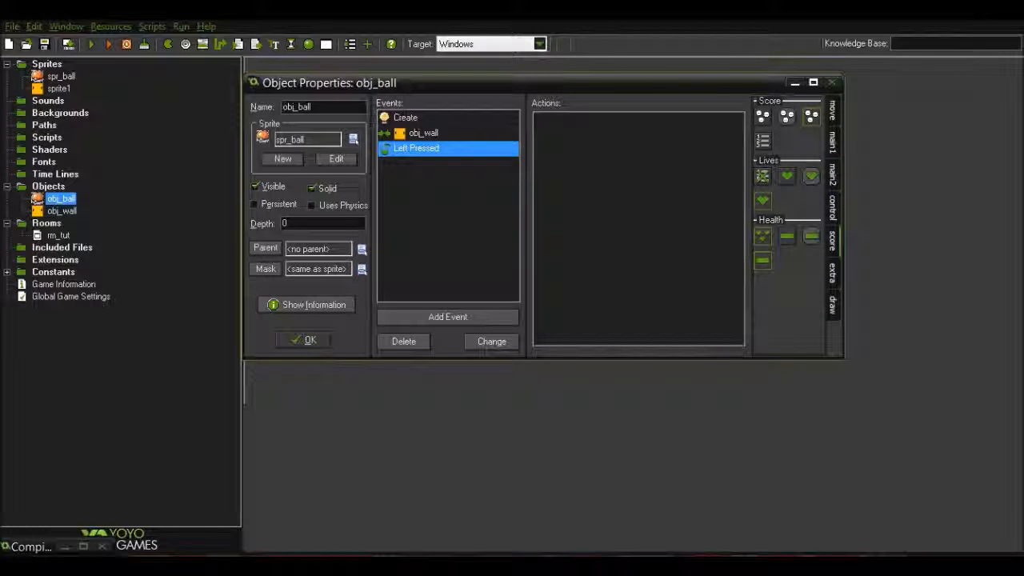
{"action": "left_click_drag", "start_coordinate": [762, 117], "coordinate": [631, 192]}
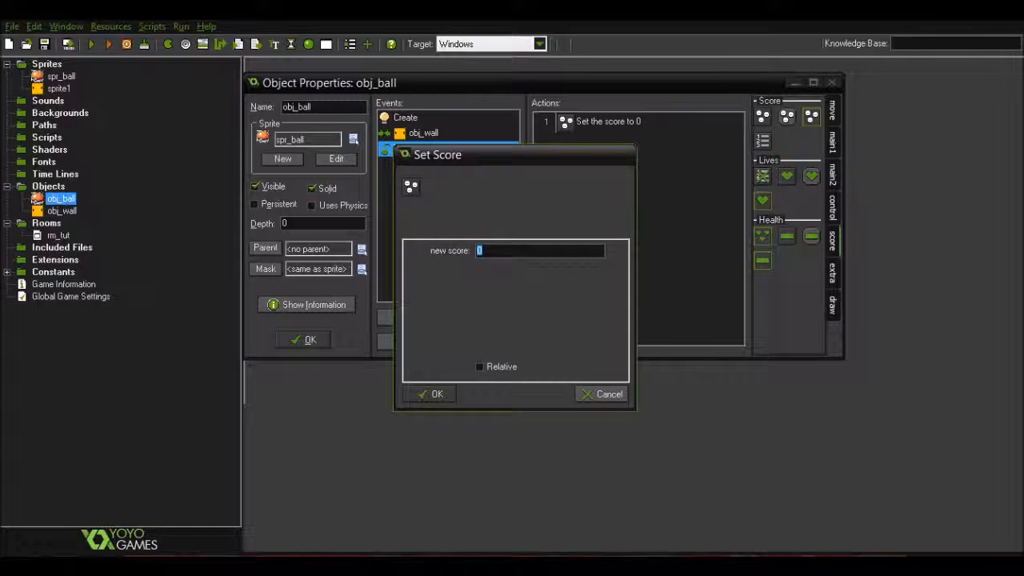
{"action": "key", "text": "Return"}
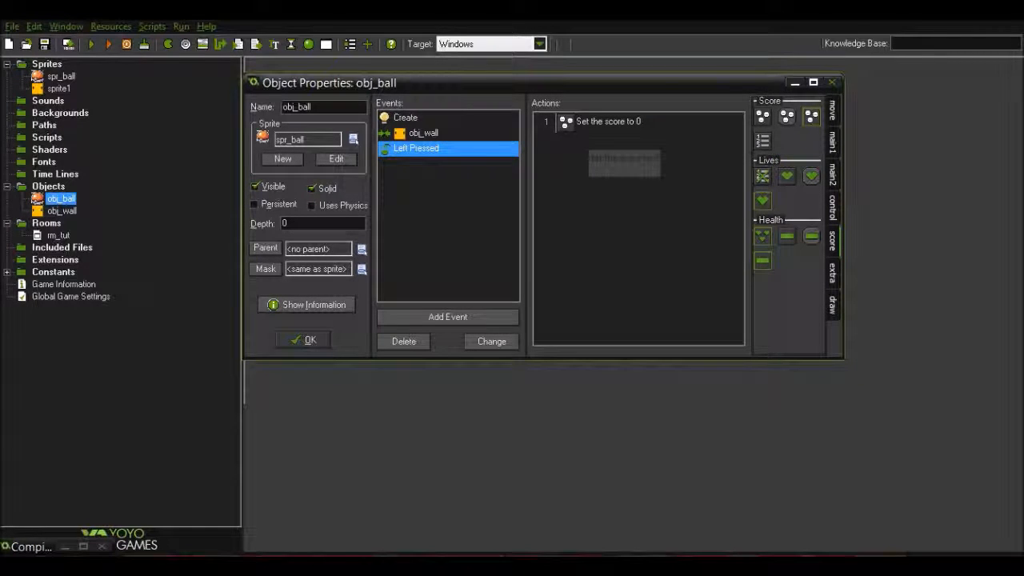
{"action": "right_click", "coordinate": [586, 124]}
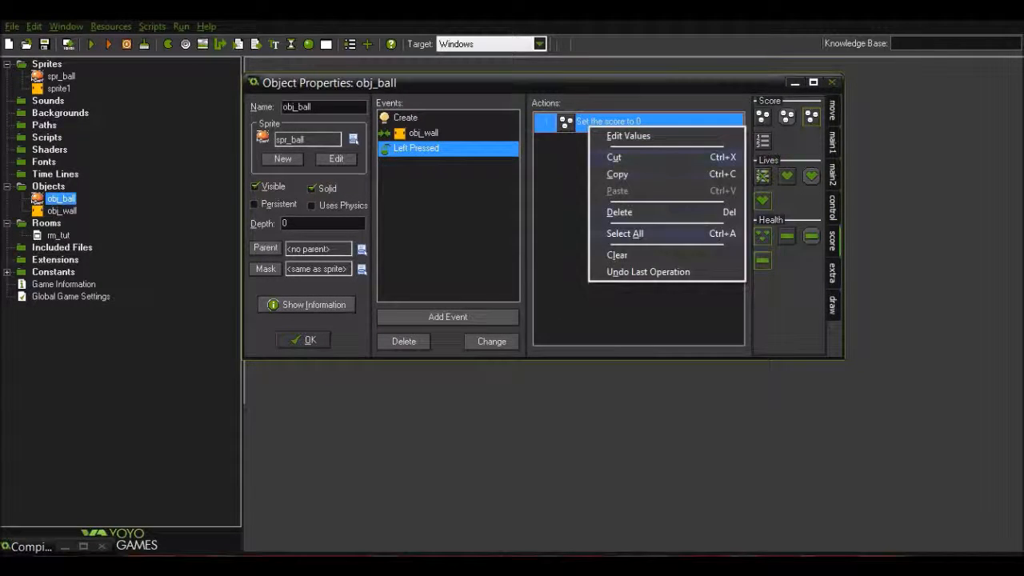
{"action": "left_click", "coordinate": [619, 212]}
Add a Set Score action with new score 0 to obj_ball's Create event.
{"action": "left_click", "coordinate": [472, 118]}
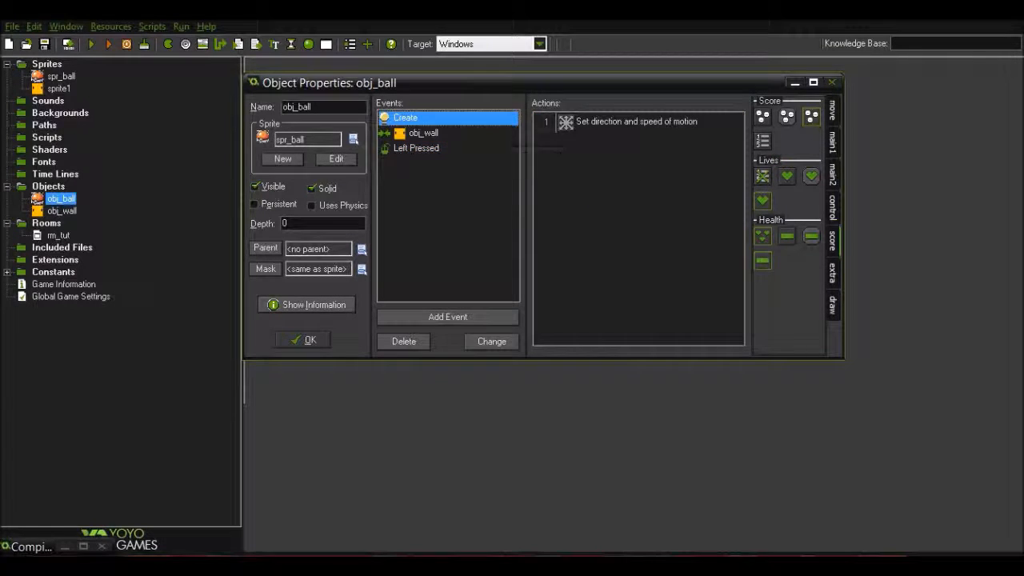
{"action": "left_click_drag", "start_coordinate": [762, 117], "coordinate": [624, 200]}
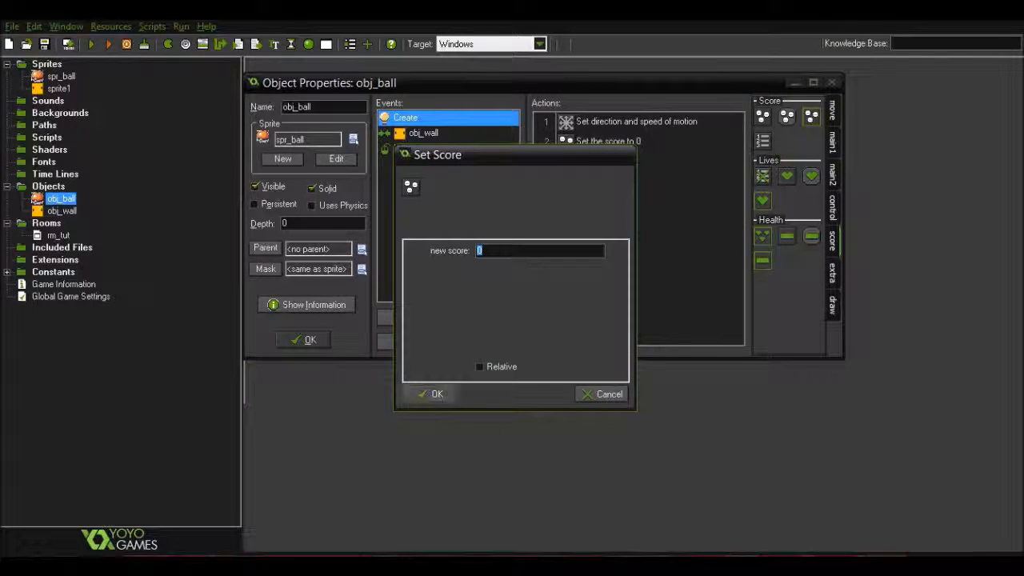
{"action": "left_click", "coordinate": [430, 393]}
Add a Set Score action with new score 1, relative, to obj_ball's Left Pressed event.
{"action": "left_click", "coordinate": [424, 147]}
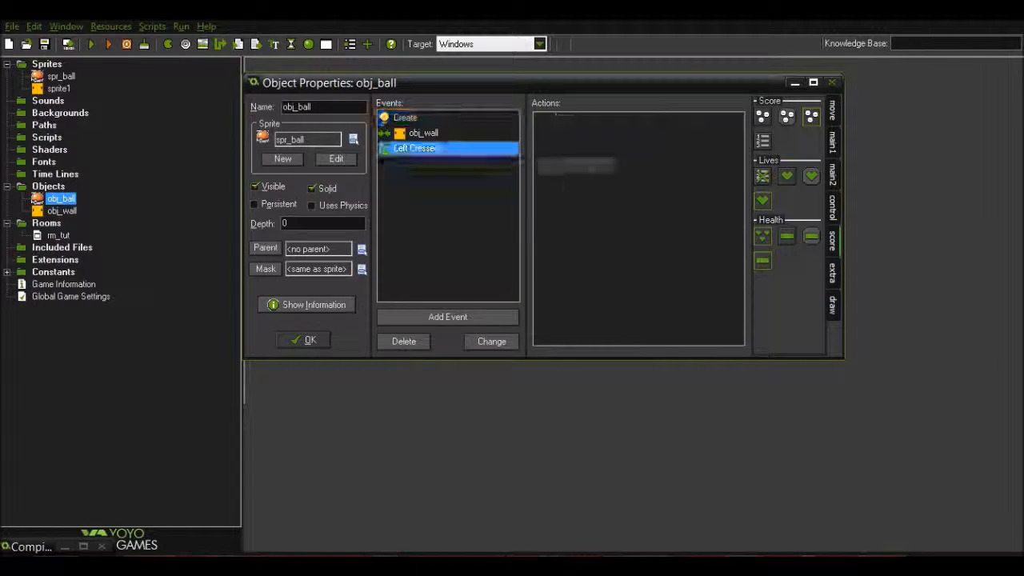
{"action": "left_click_drag", "start_coordinate": [762, 117], "coordinate": [624, 200]}
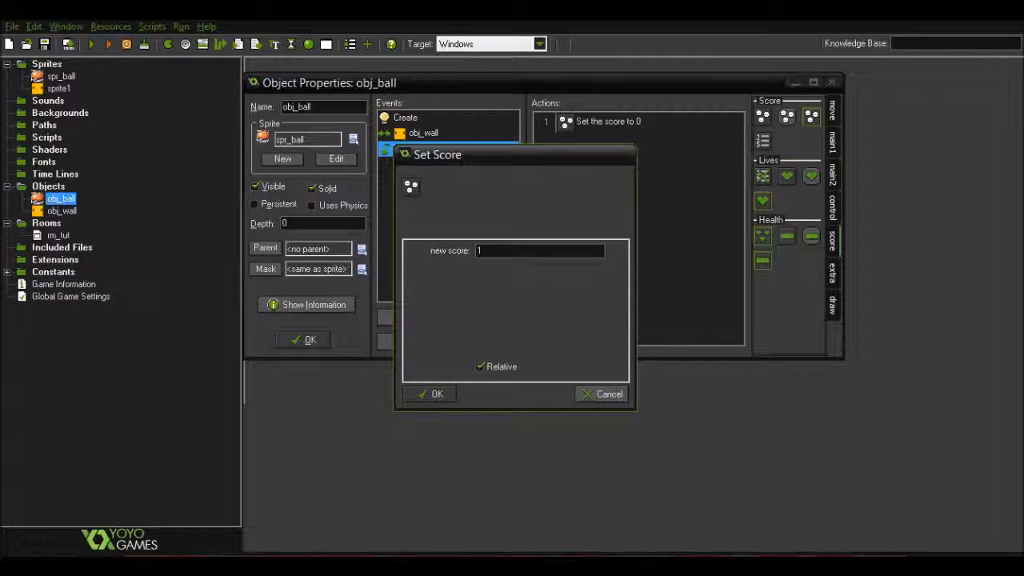
{"action": "key", "text": "Return"}
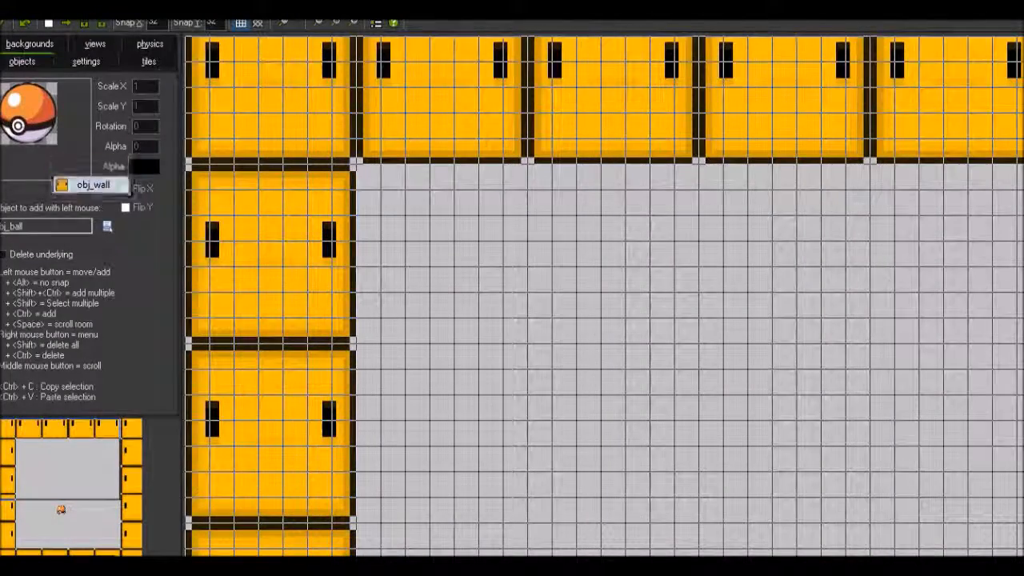
Choose obj_wall as the object to add and place an instance inside the walled area of the room.
{"action": "left_click", "coordinate": [92, 185]}
{"action": "left_click", "coordinate": [318, 23]}
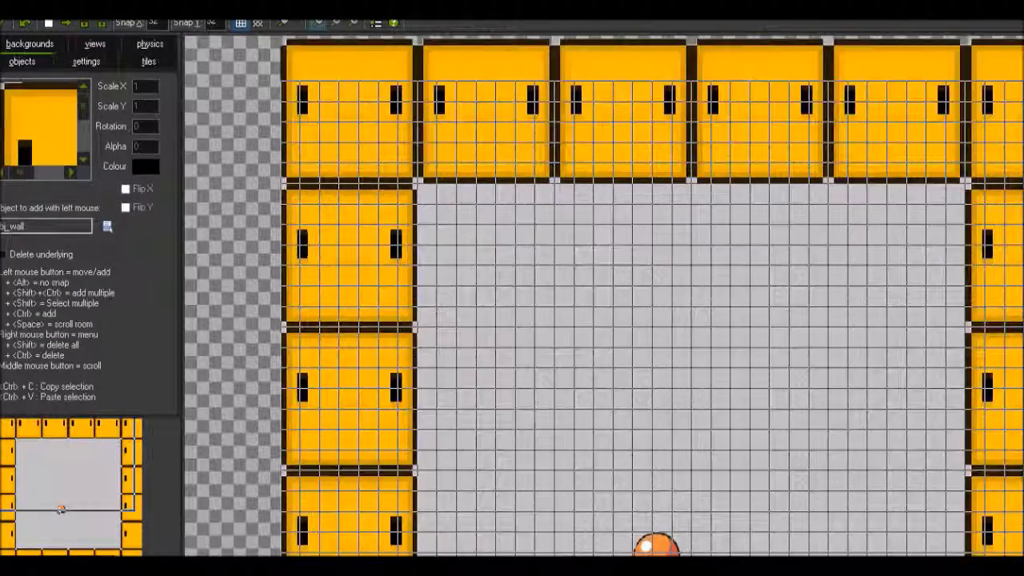
{"action": "left_click", "coordinate": [318, 23]}
{"action": "left_click", "coordinate": [682, 340]}
{"action": "left_click_drag", "start_coordinate": [681, 340], "coordinate": [662, 322]}
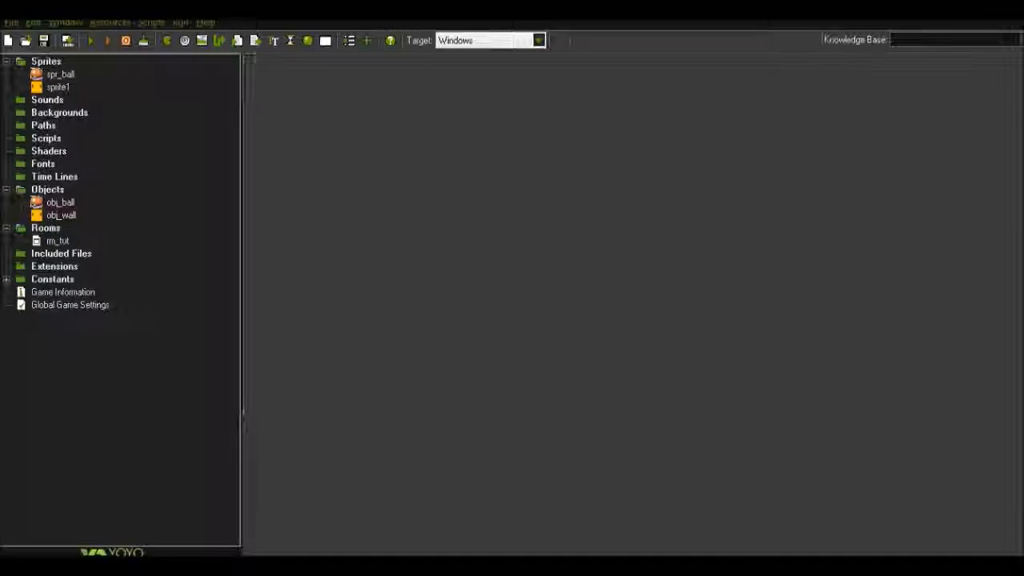
Open obj_ball and check the Bounce action in its obj_wall collision event.
{"action": "left_click", "coordinate": [35, 202]}
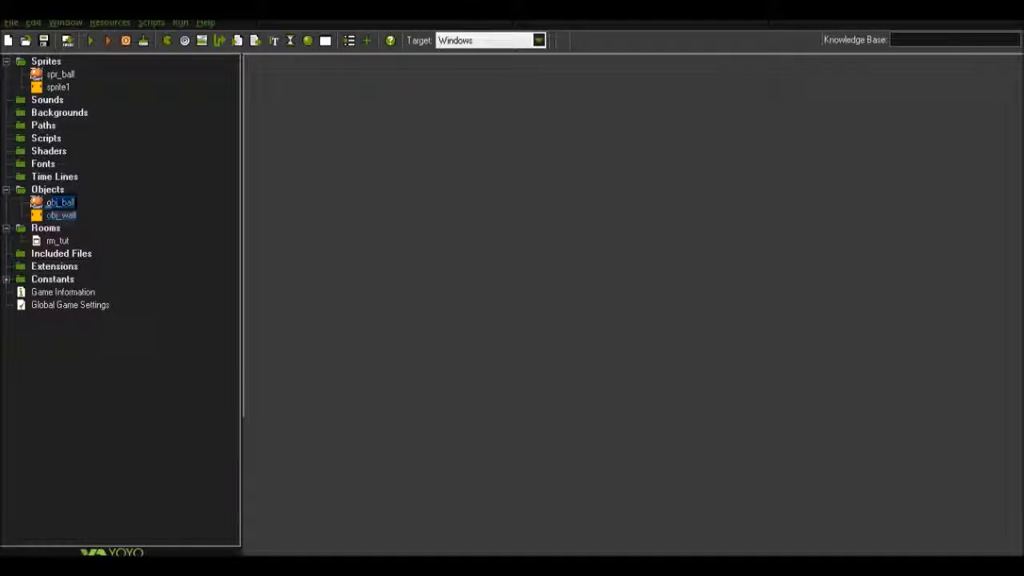
{"action": "double_click", "coordinate": [35, 202]}
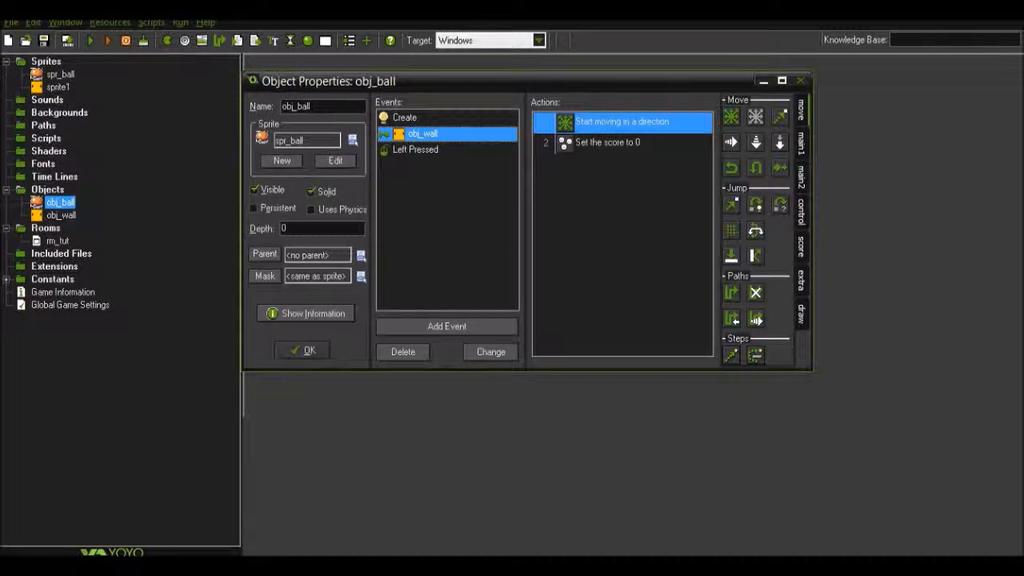
{"action": "left_click", "coordinate": [448, 134]}
{"action": "left_click", "coordinate": [624, 121]}
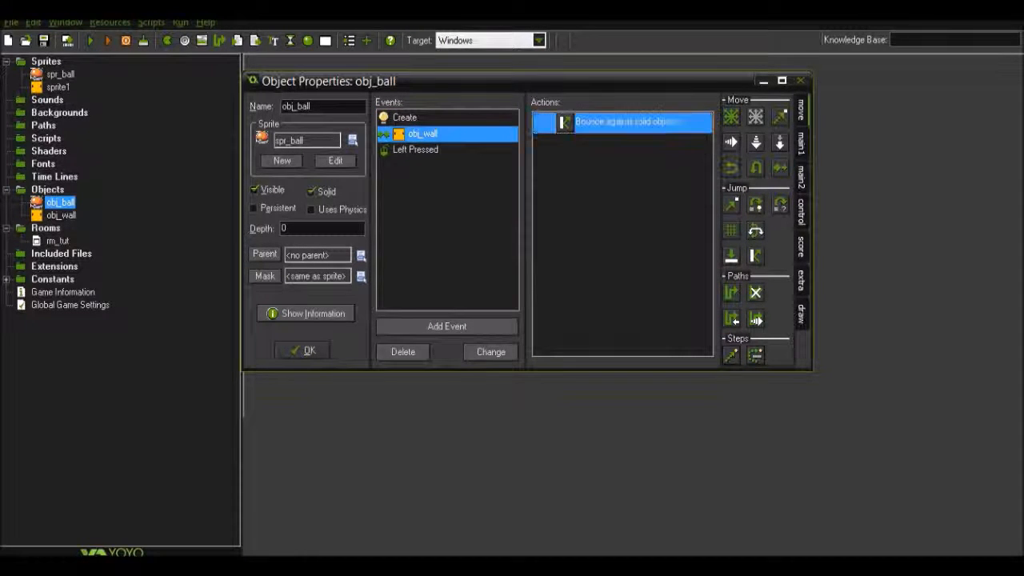
{"action": "double_click", "coordinate": [624, 122]}
{"action": "left_click", "coordinate": [433, 406]}
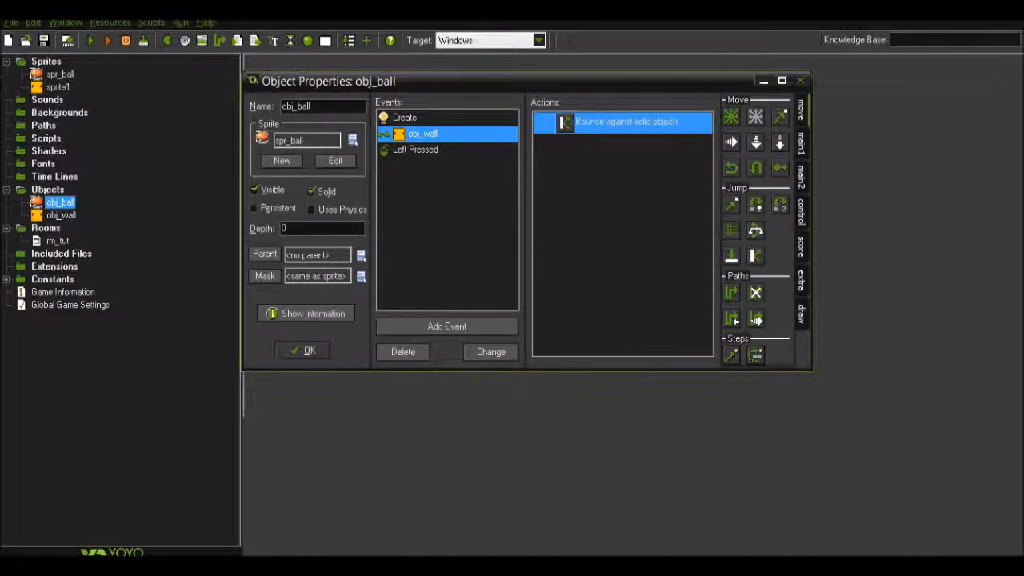
Set the Create event's Move Fixed action to speed 99, save obj_ball and run the game.
{"action": "left_click", "coordinate": [405, 116]}
{"action": "left_click", "coordinate": [607, 143]}
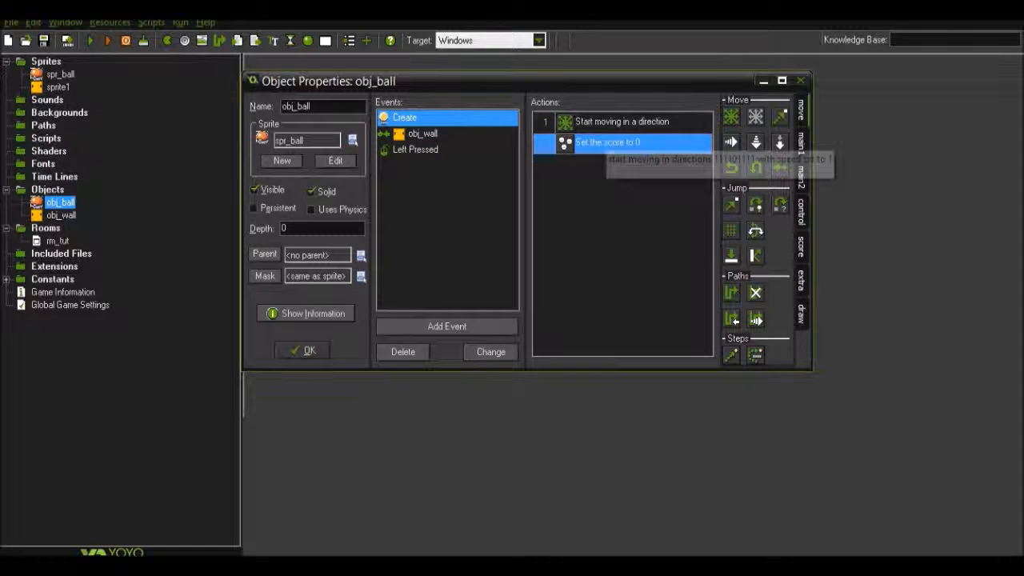
{"action": "double_click", "coordinate": [616, 122]}
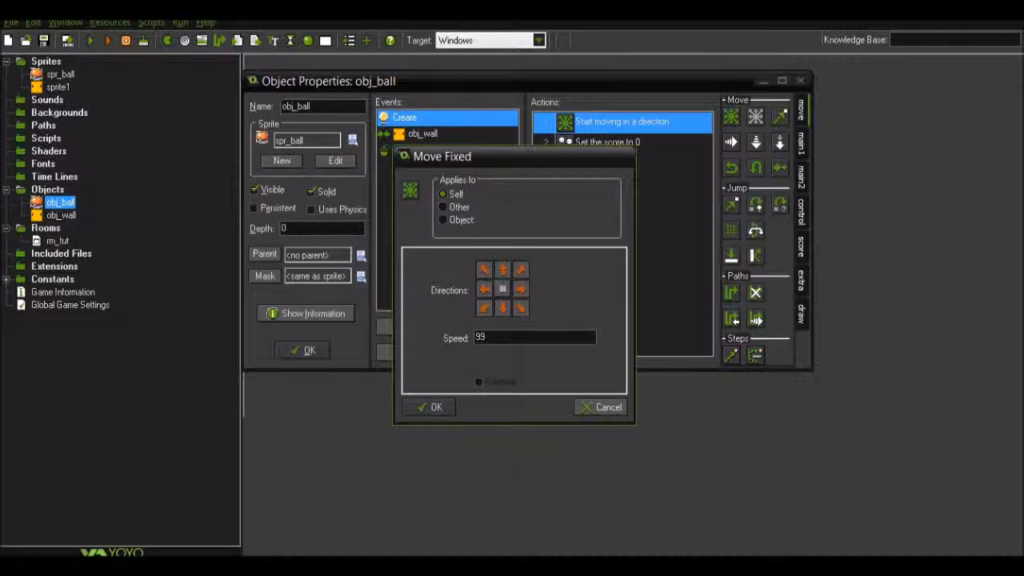
{"action": "left_click", "coordinate": [433, 406]}
{"action": "left_click", "coordinate": [304, 349]}
{"action": "left_click", "coordinate": [90, 40]}
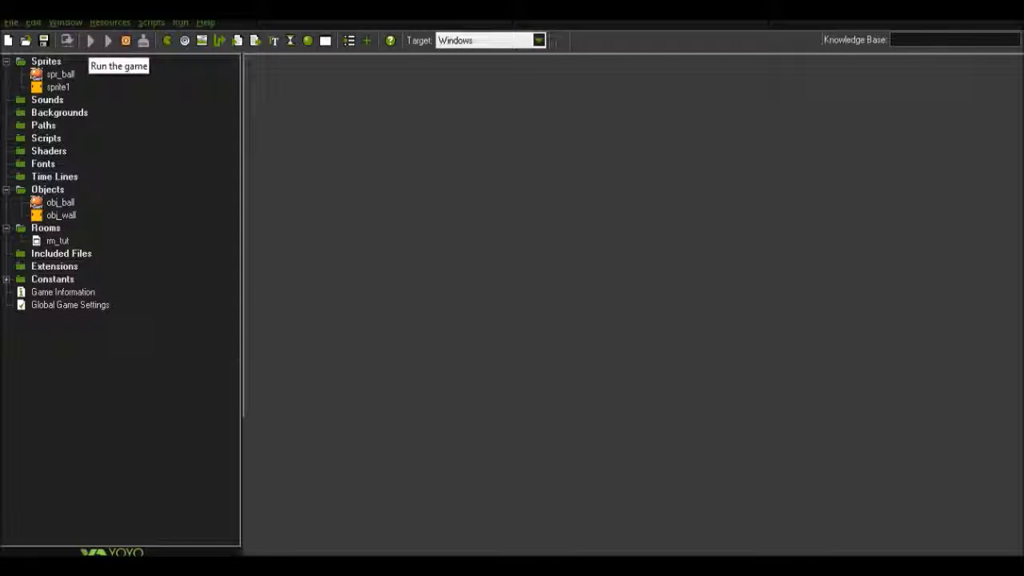